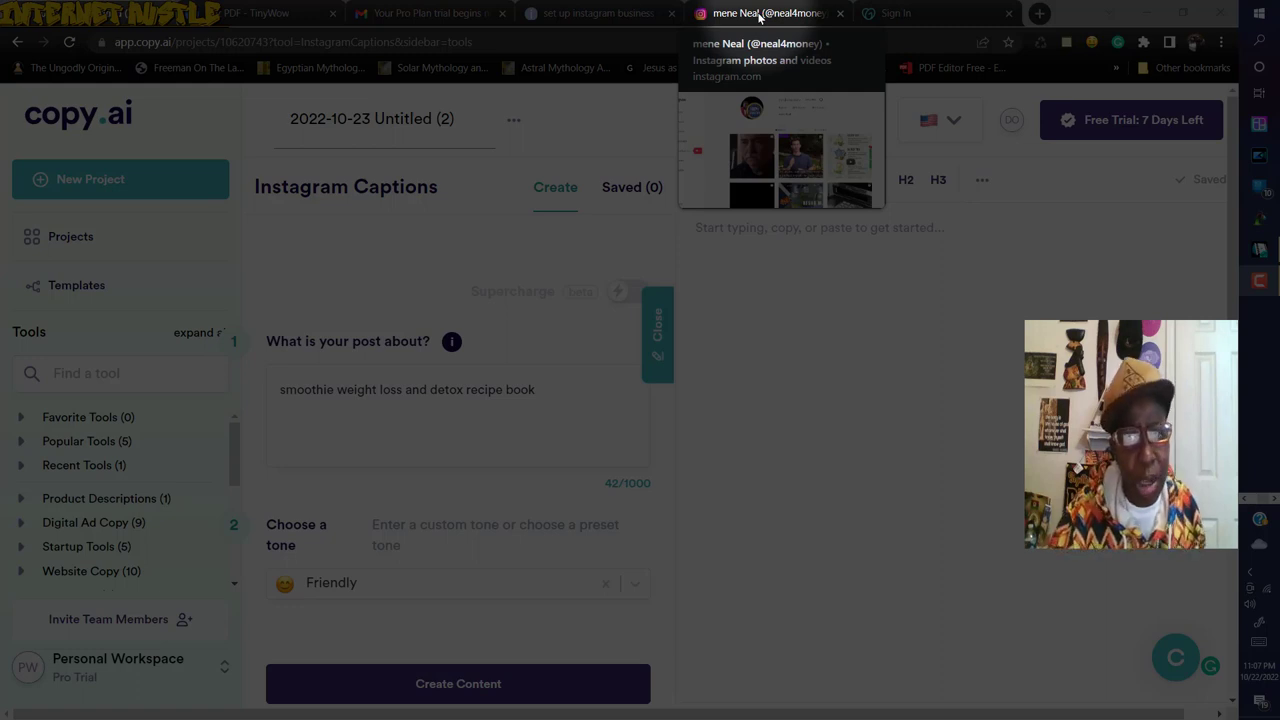
Step: Switch to the Instagram profile and look through its published posts and reels
{"action": "left_click", "coordinate": [760, 17]}
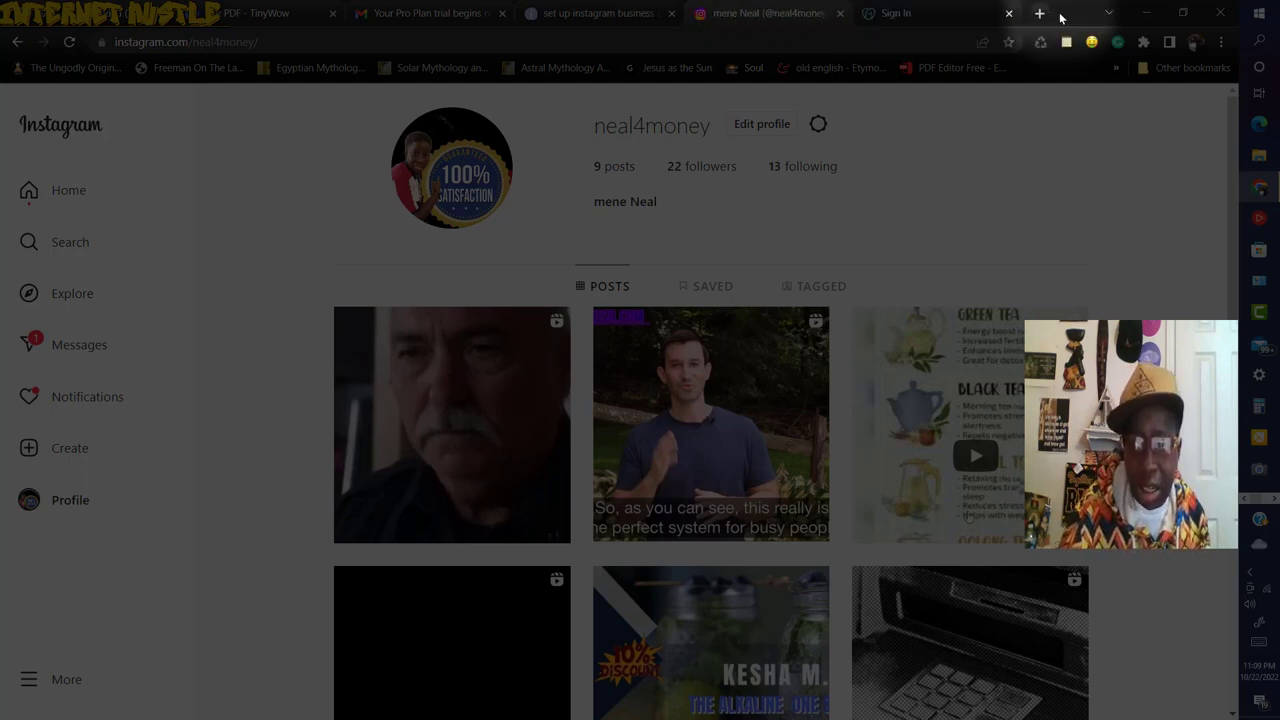
{"action": "scroll", "coordinate": [1214, 235], "scroll_direction": "down", "scroll_amount": 5}
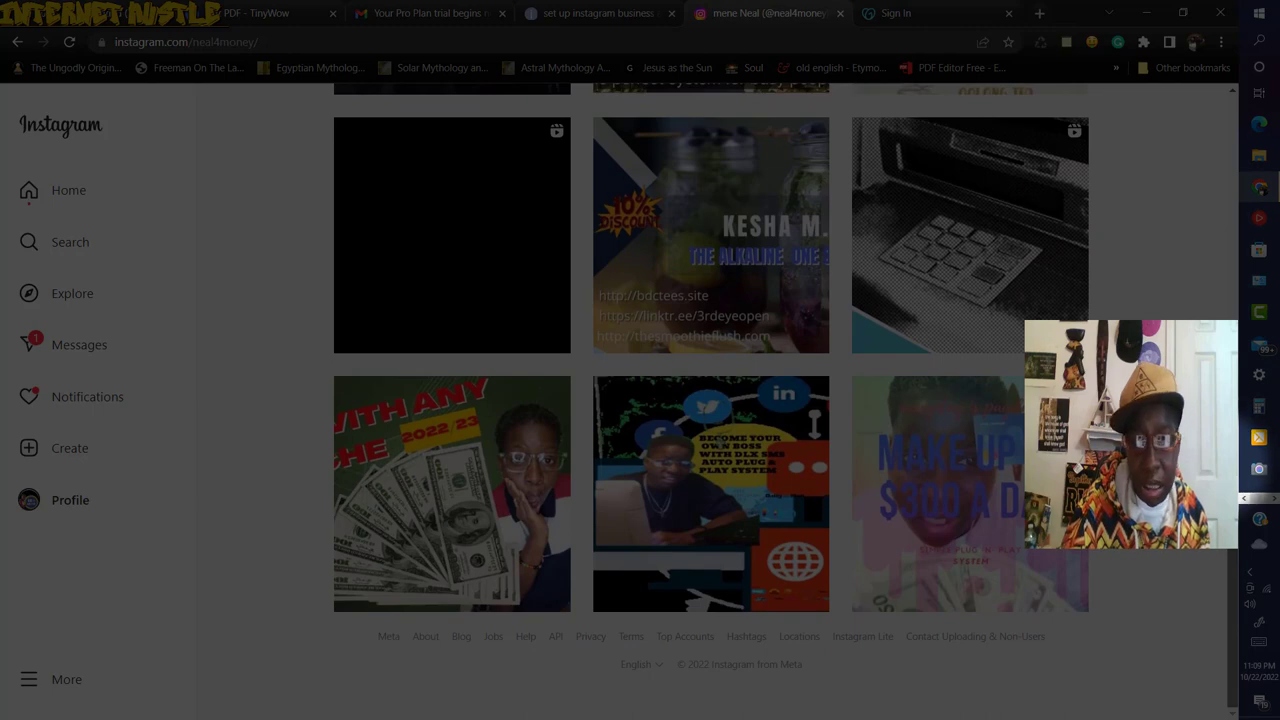
{"action": "scroll", "coordinate": [710, 400], "scroll_direction": "up", "scroll_amount": 2}
{"action": "scroll", "coordinate": [1228, 286], "scroll_direction": "up", "scroll_amount": 4}
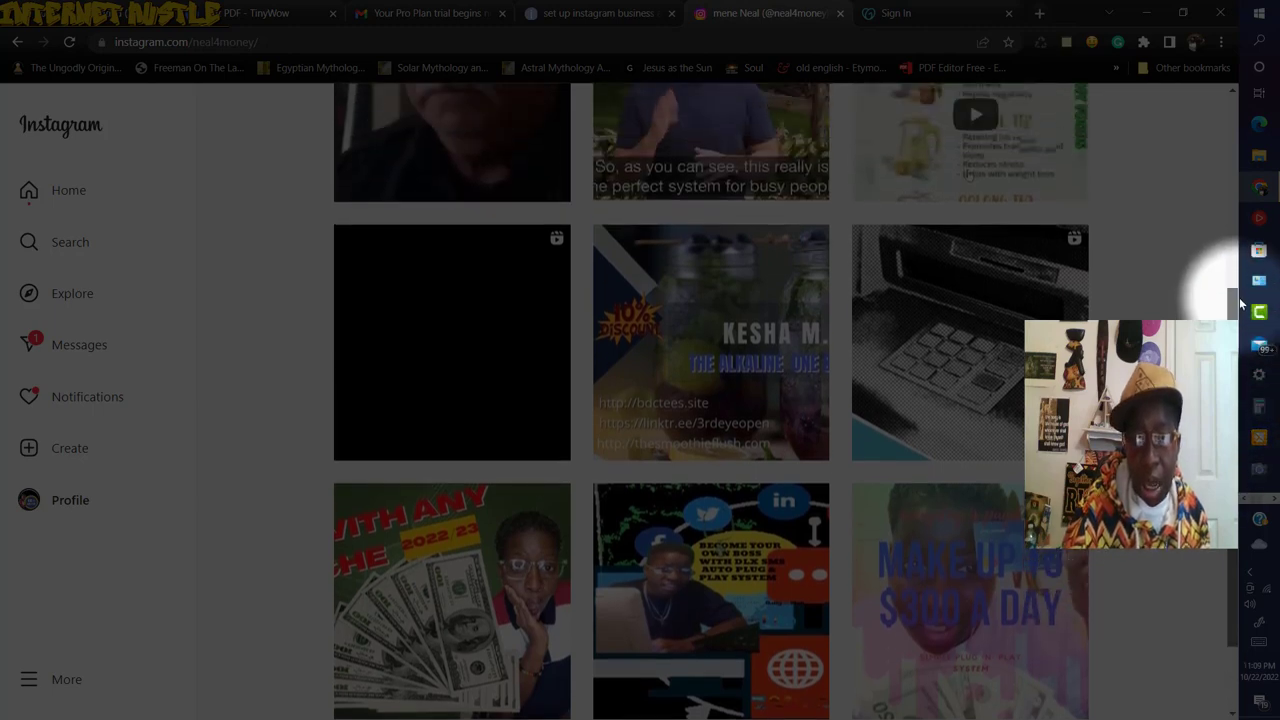
{"action": "scroll", "coordinate": [1226, 157], "scroll_direction": "down", "scroll_amount": 5}
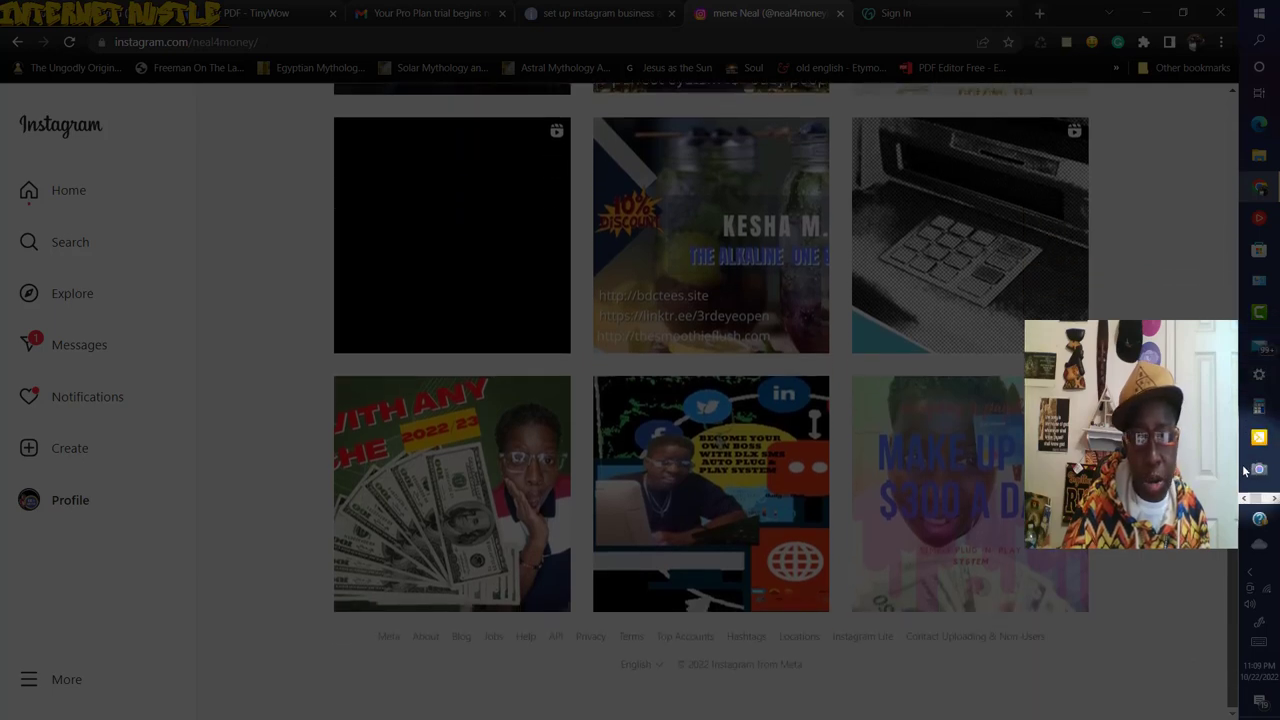
{"action": "left_click_drag", "start_coordinate": [1232, 620], "coordinate": [1217, 208]}
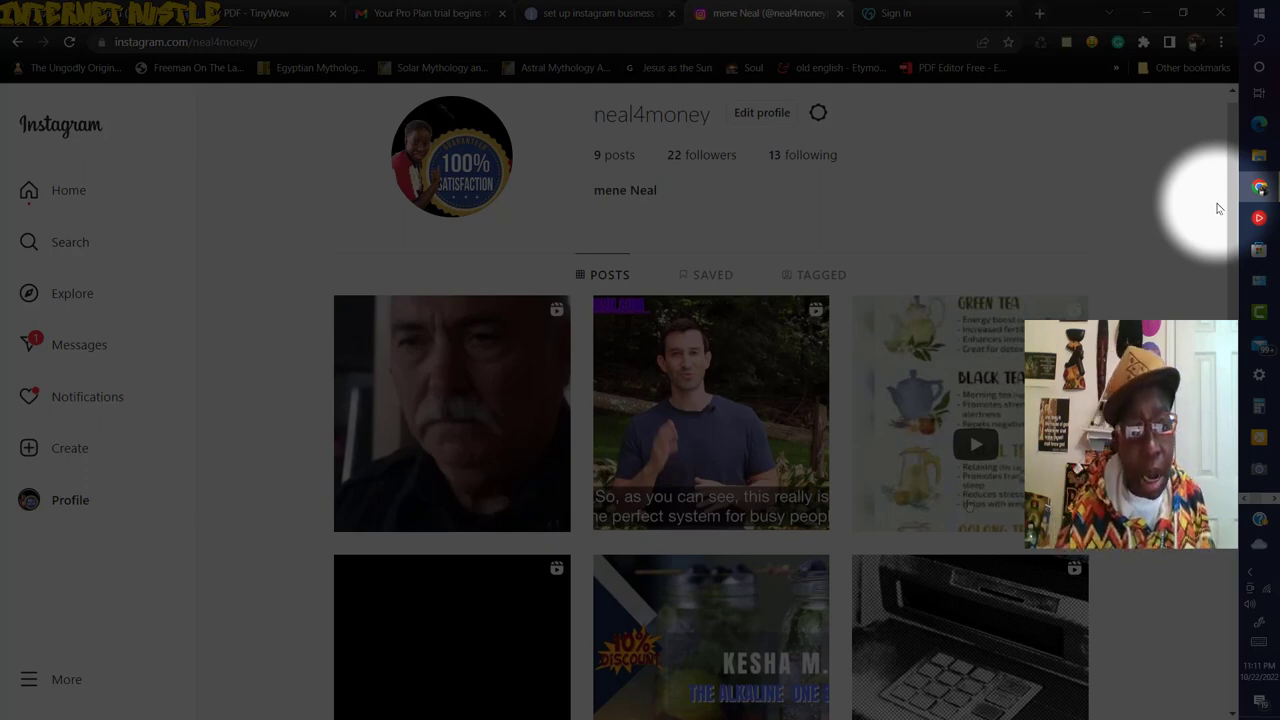
{"action": "scroll", "coordinate": [900, 234], "scroll_direction": "down", "scroll_amount": 1}
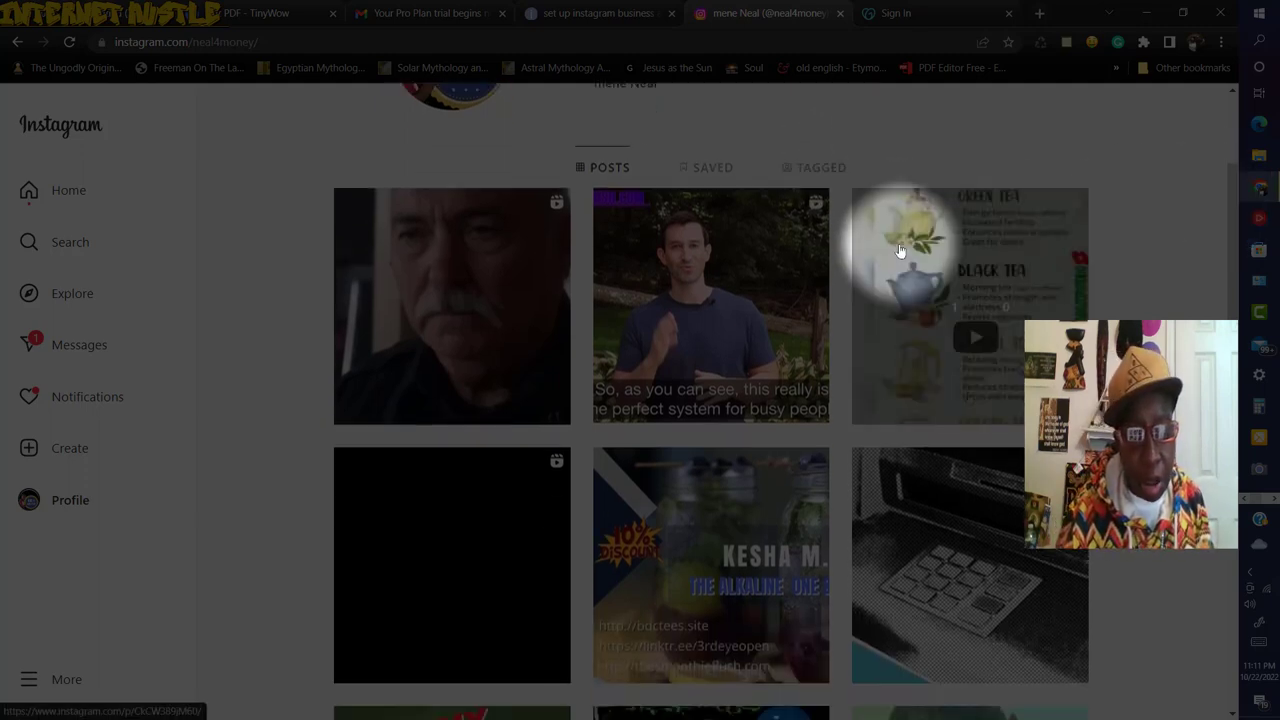
{"action": "scroll", "coordinate": [900, 250], "scroll_direction": "down", "scroll_amount": 3}
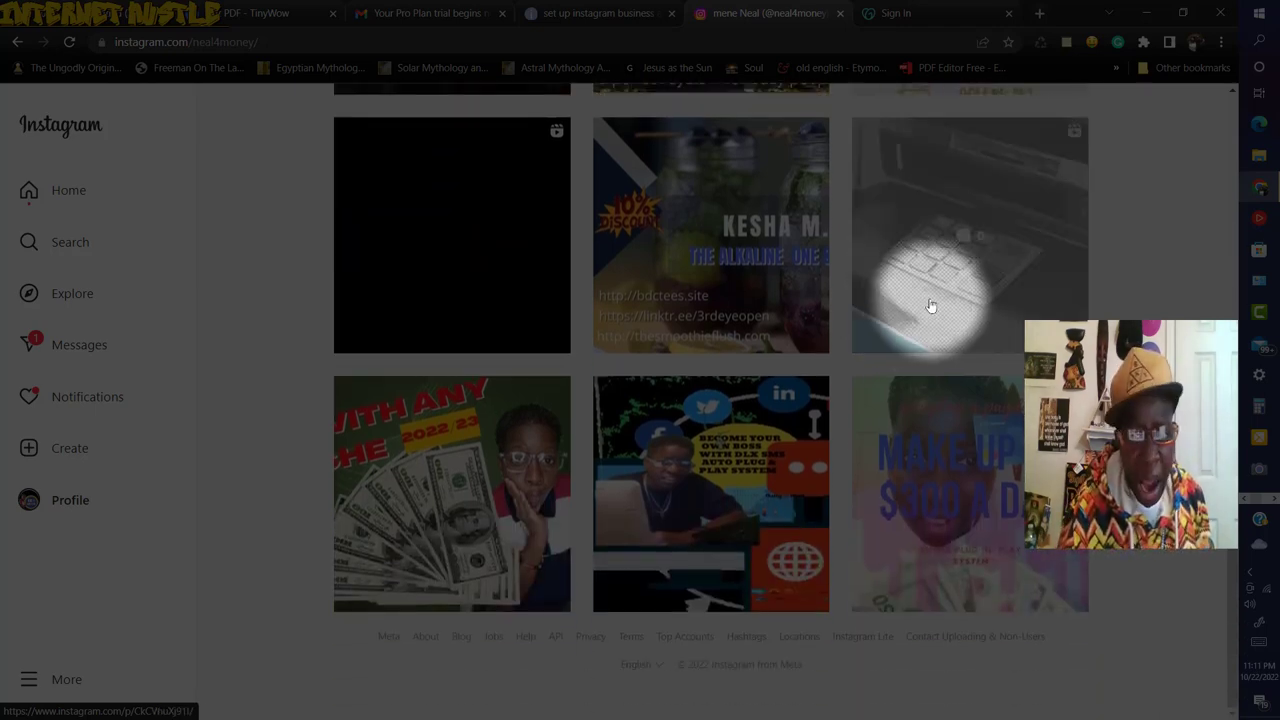
{"action": "scroll", "coordinate": [1140, 308], "scroll_direction": "up", "scroll_amount": 4}
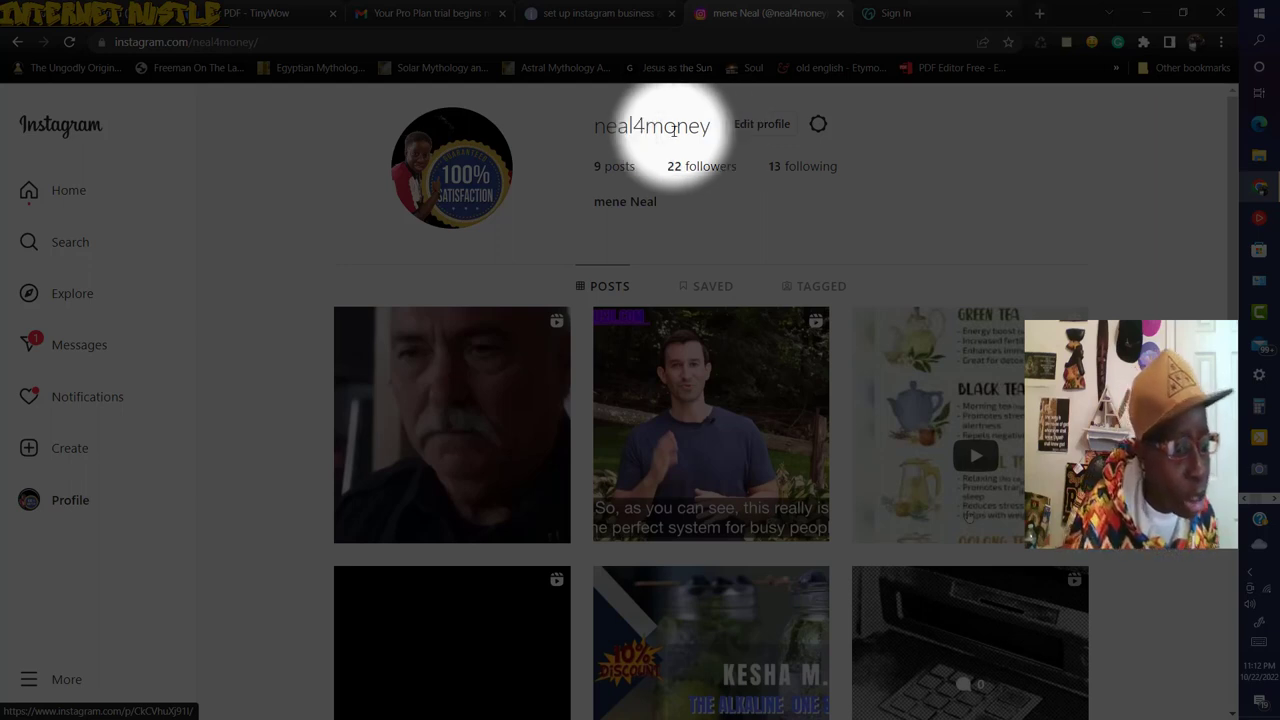
Step: Start creating a new Instagram post
{"action": "left_click", "coordinate": [75, 462]}
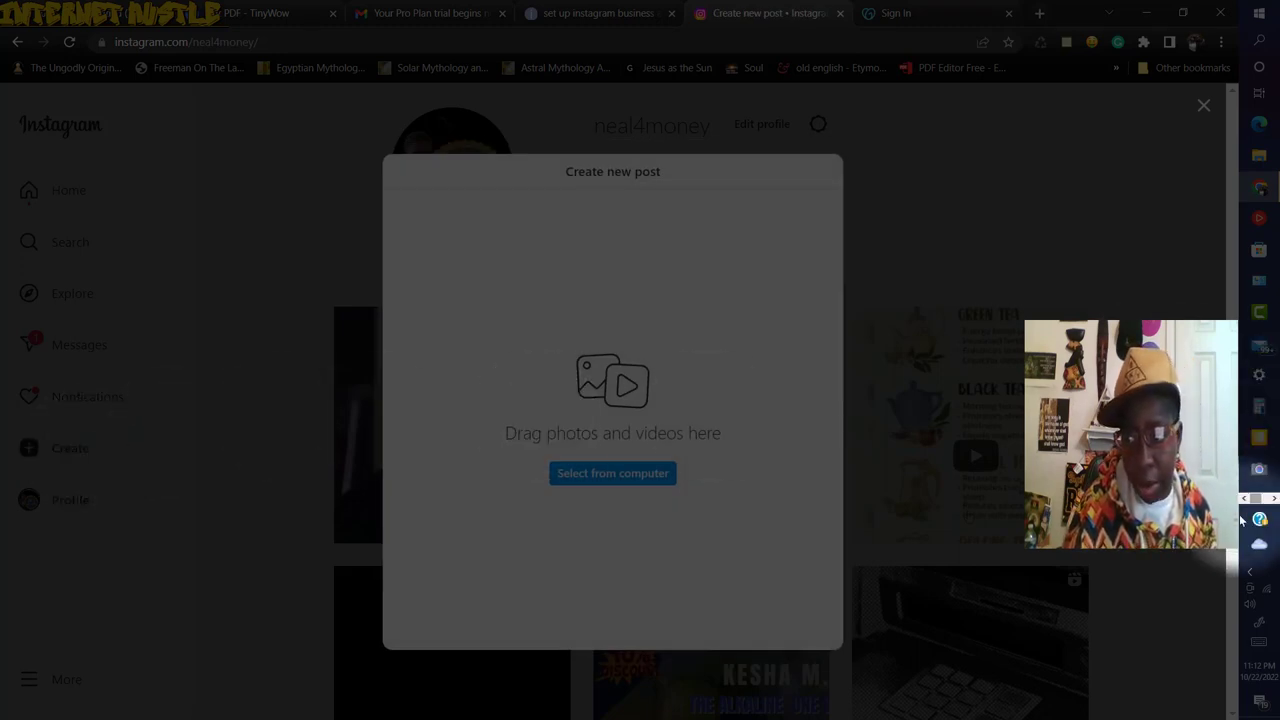
{"action": "scroll", "coordinate": [1262, 420], "scroll_direction": "down", "scroll_amount": 3}
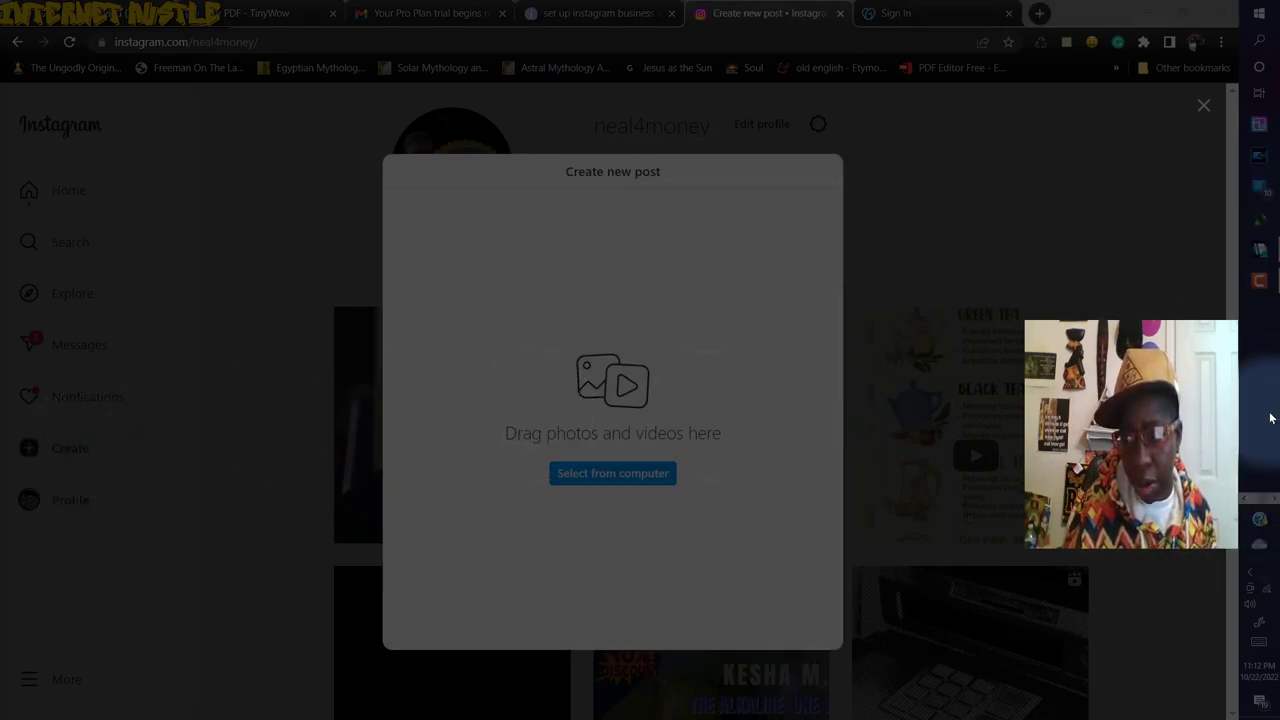
{"action": "left_click", "coordinate": [1259, 285]}
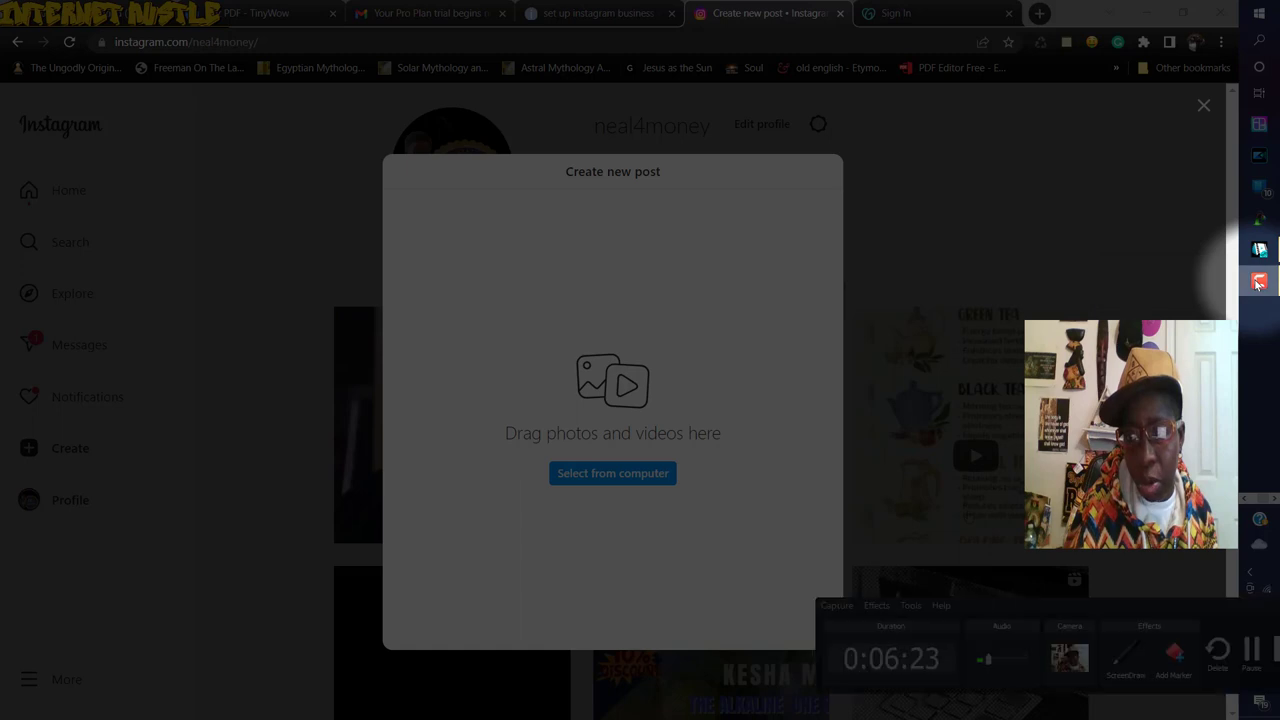
{"action": "left_click", "coordinate": [1252, 665]}
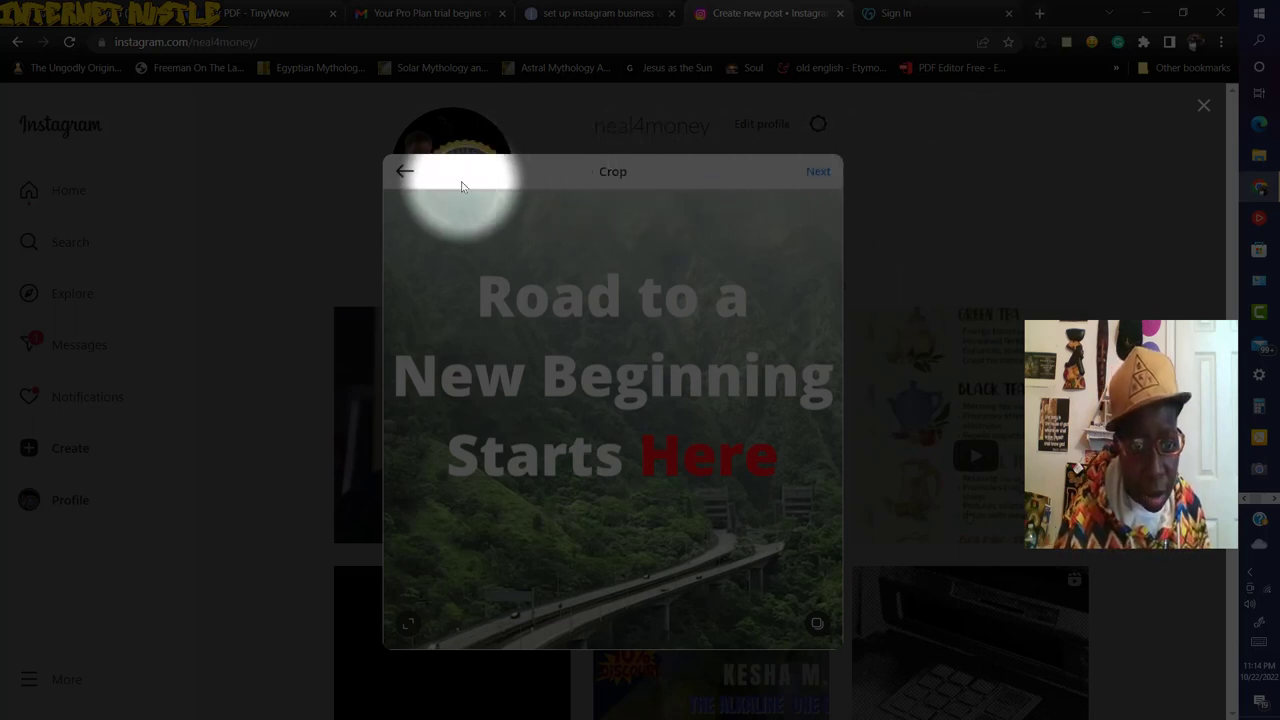
Step: Discard the draft post containing the "Road to a New Beginning Starts Here" media
{"action": "left_click", "coordinate": [404, 174]}
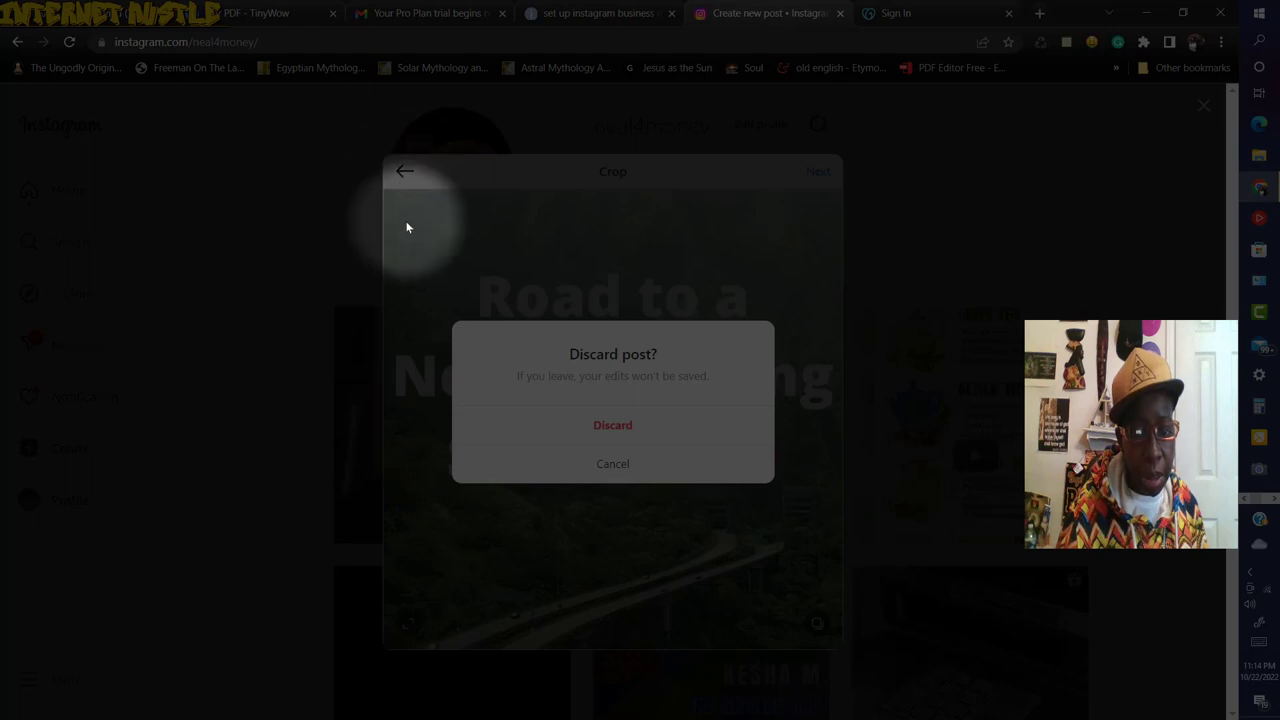
{"action": "left_click", "coordinate": [621, 430]}
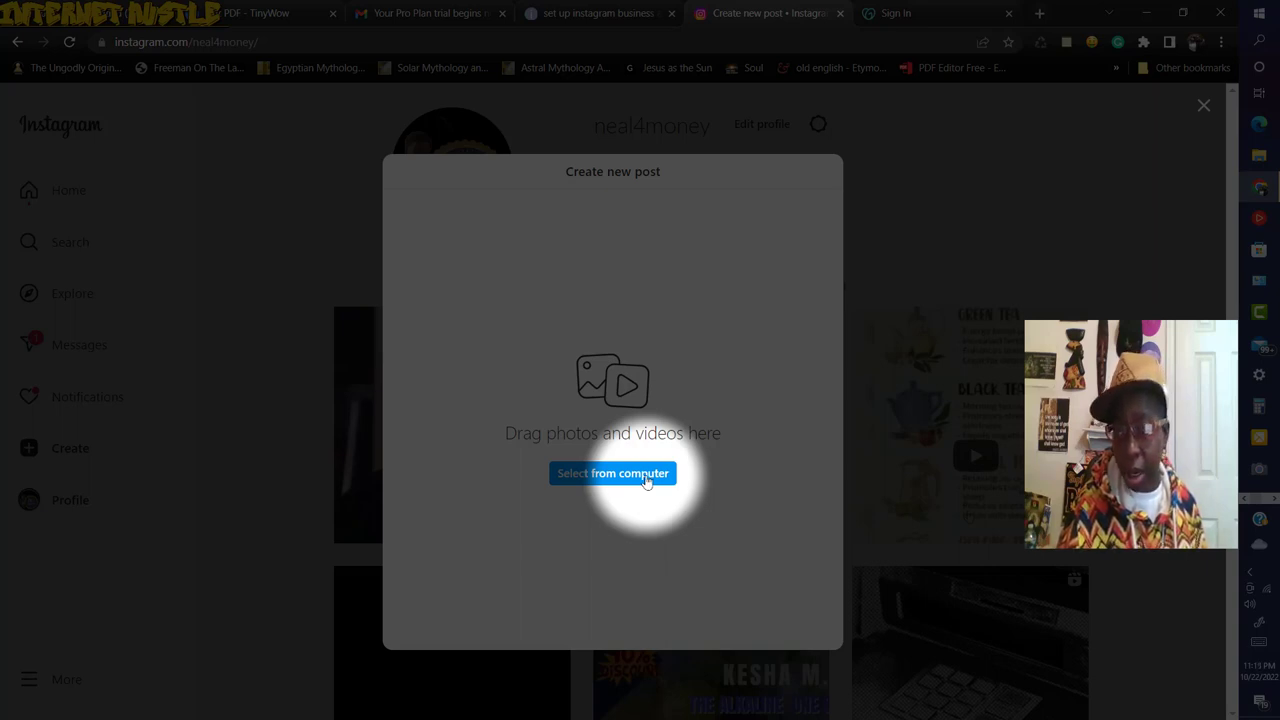
Step: Try loading the NUMEROLOGY 2 video from the CLICKBANK folder into the new post, and discard that draft
{"action": "left_click", "coordinate": [645, 480]}
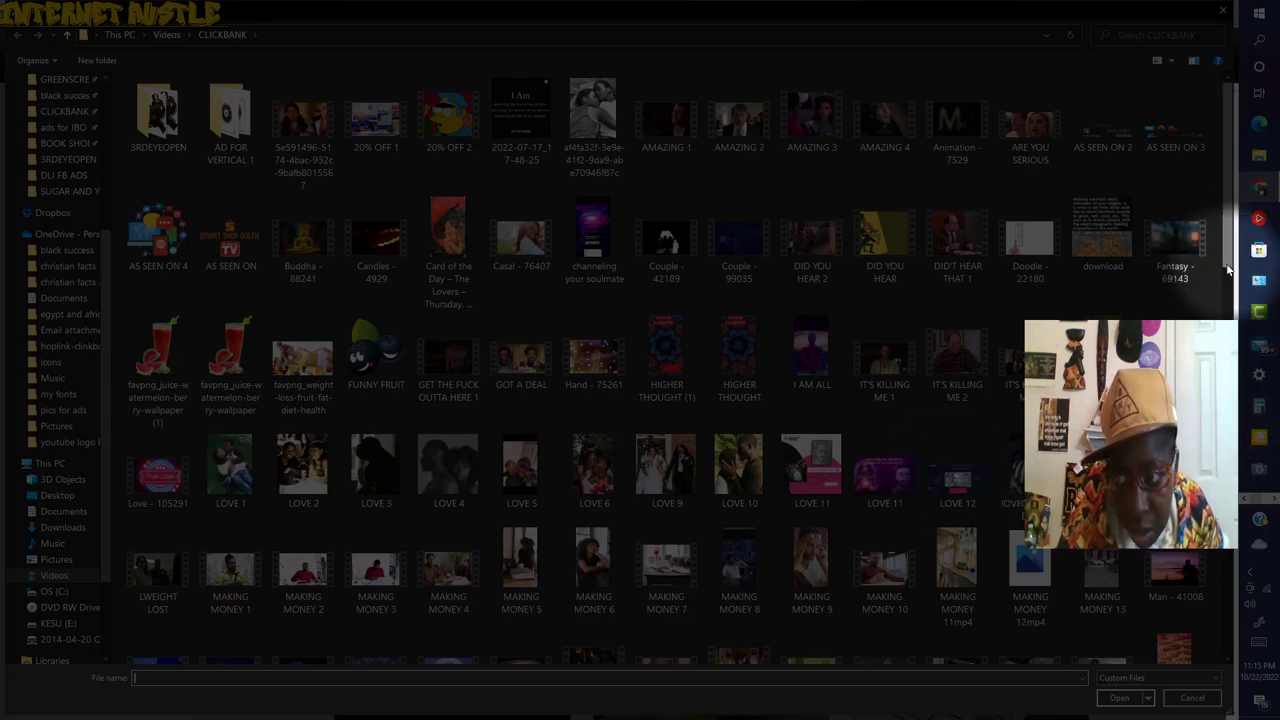
{"action": "scroll", "coordinate": [1234, 258], "scroll_direction": "down", "scroll_amount": 3}
{"action": "scroll", "coordinate": [1100, 250], "scroll_direction": "down", "scroll_amount": 2}
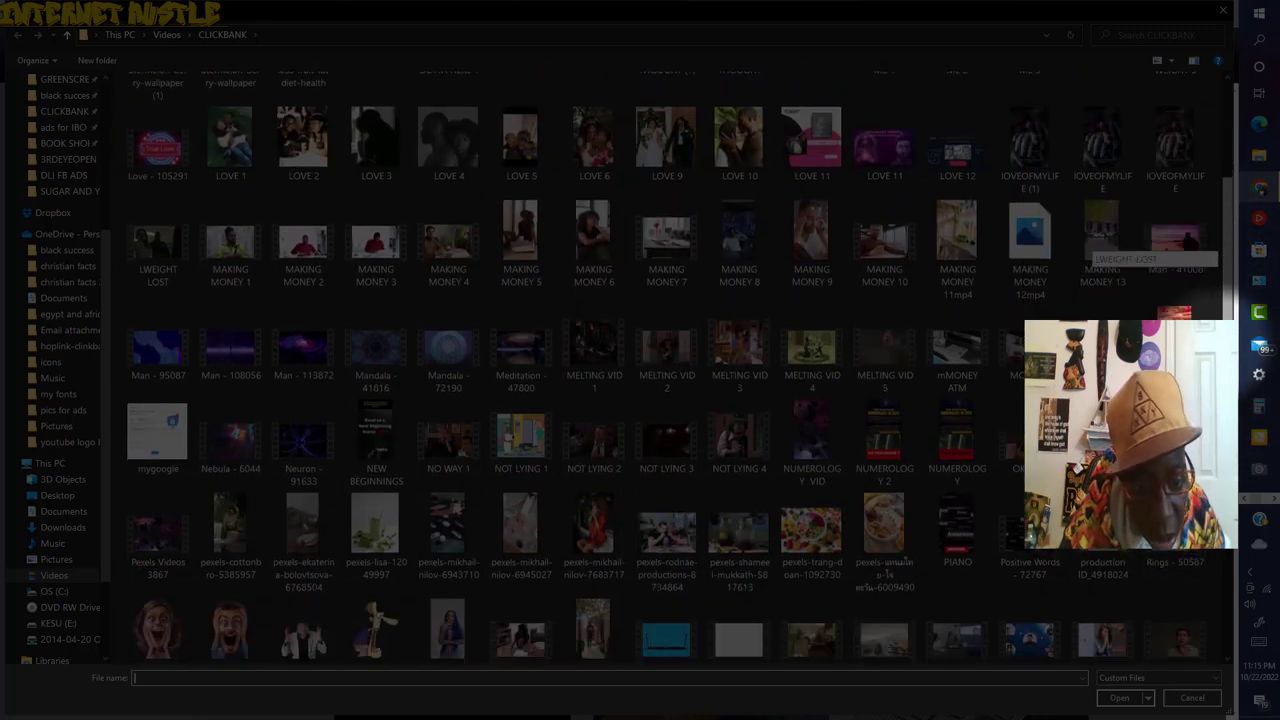
{"action": "scroll", "coordinate": [1100, 250], "scroll_direction": "down", "scroll_amount": 1}
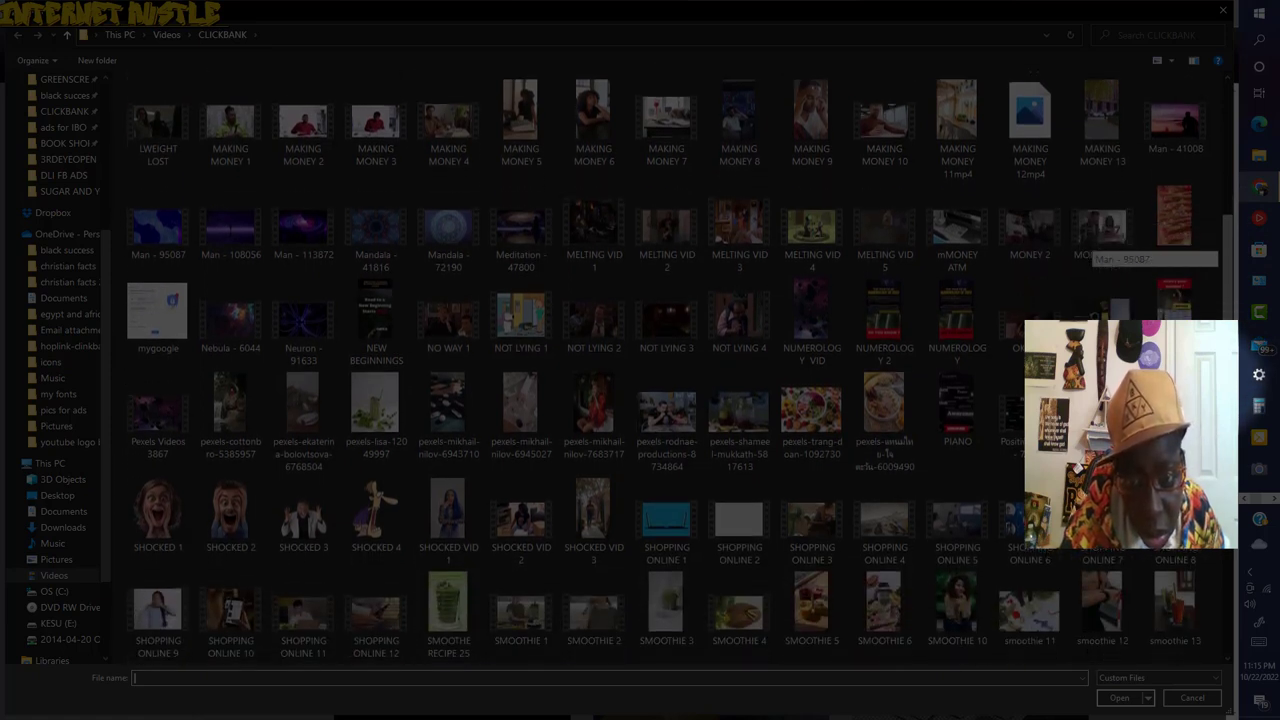
{"action": "scroll", "coordinate": [1100, 250], "scroll_direction": "up", "scroll_amount": 1}
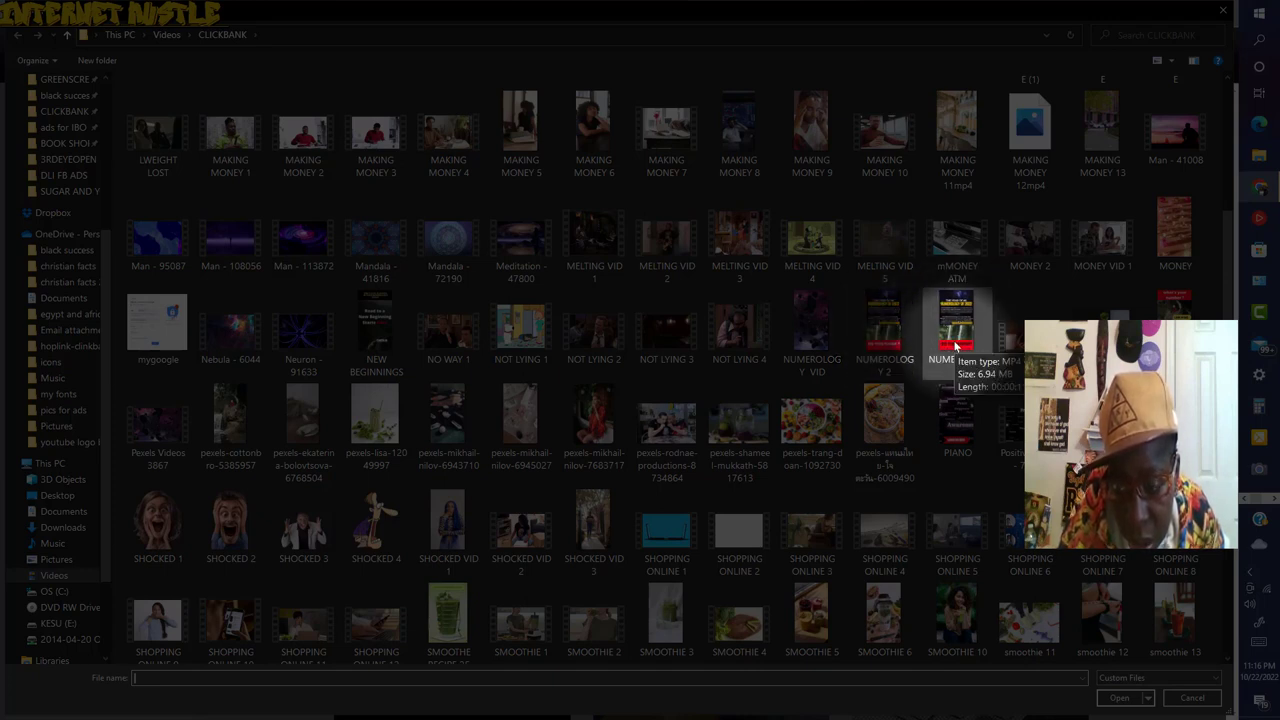
{"action": "left_click", "coordinate": [897, 343]}
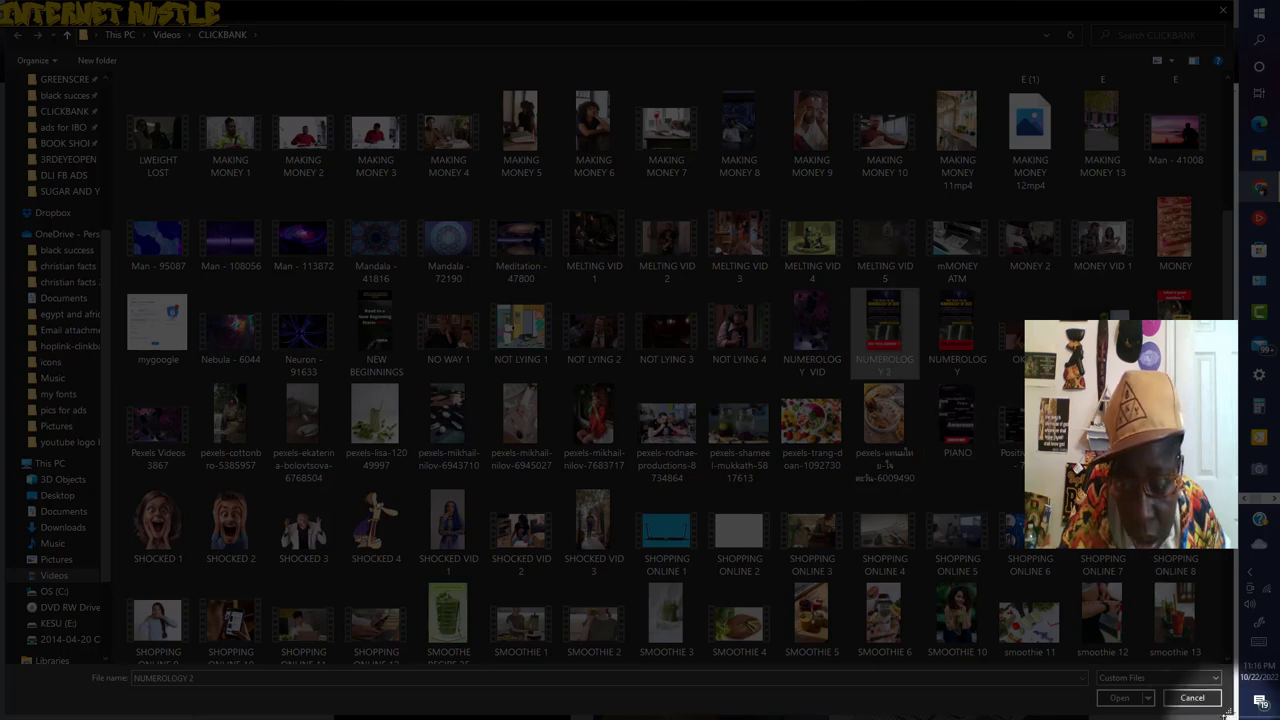
{"action": "left_click", "coordinate": [1119, 698]}
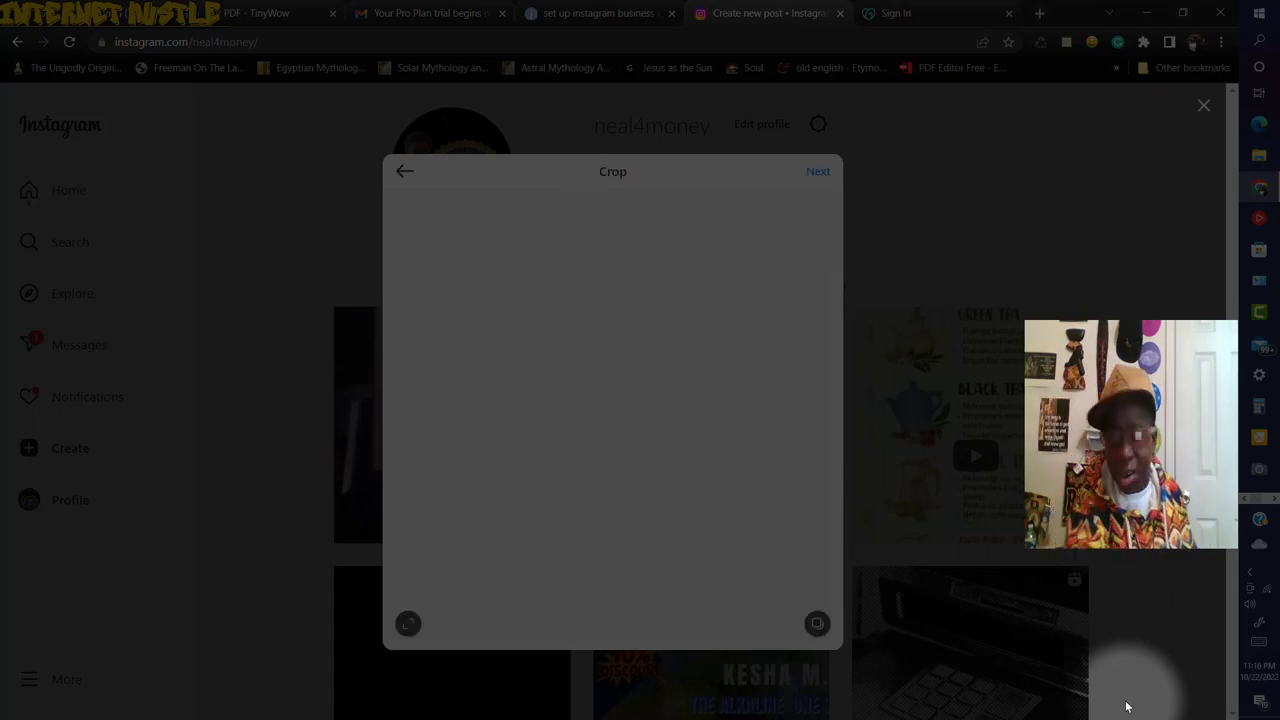
{"action": "left_click", "coordinate": [404, 176]}
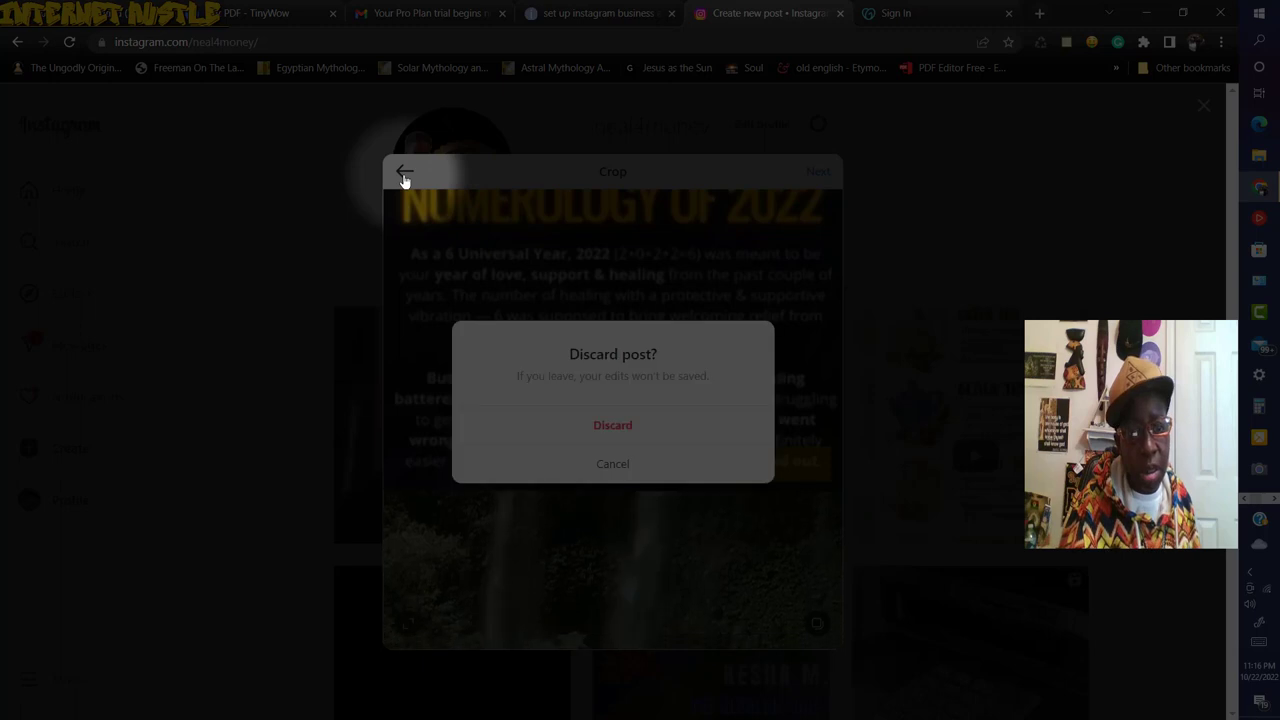
{"action": "left_click", "coordinate": [612, 425]}
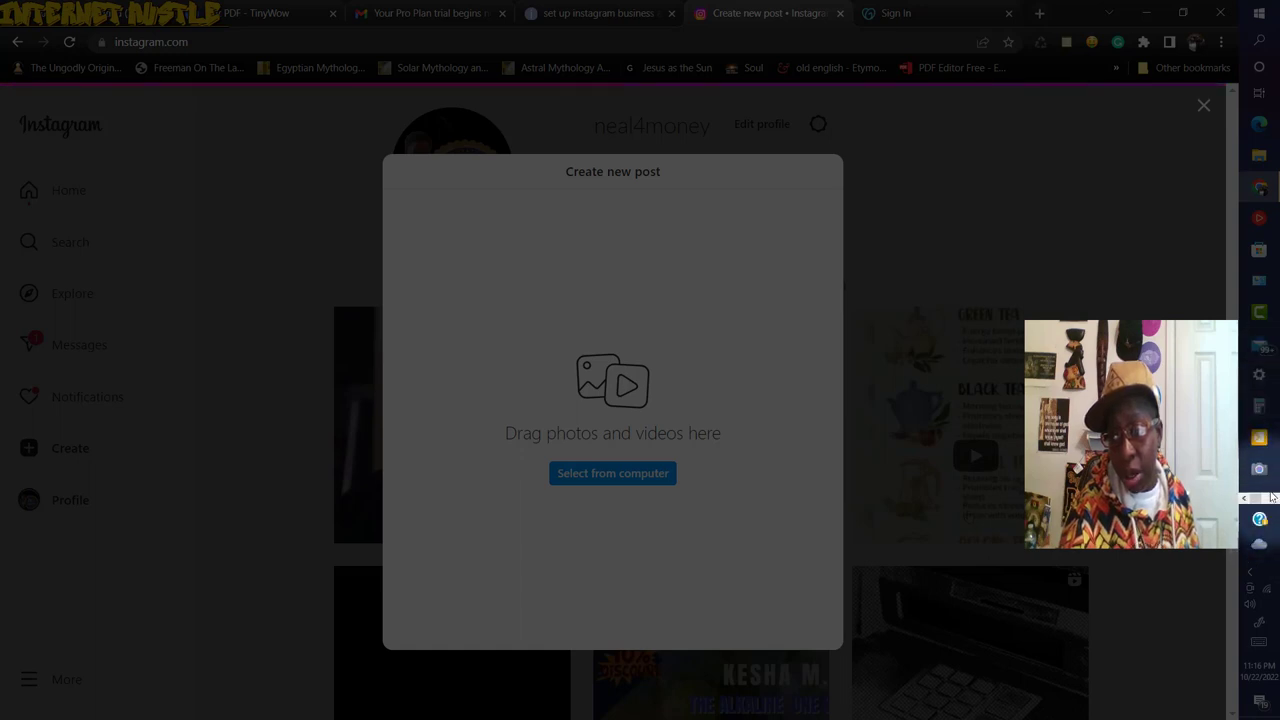
{"action": "left_click", "coordinate": [1260, 318]}
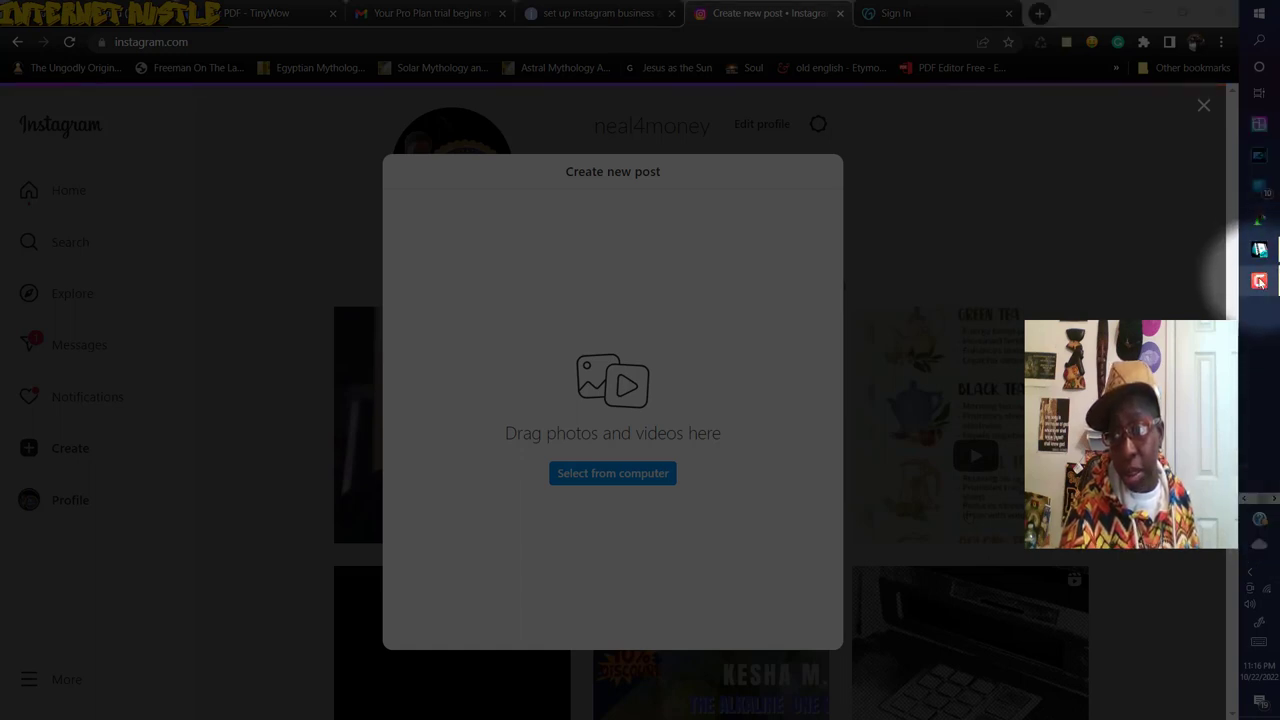
{"action": "left_click", "coordinate": [1259, 281]}
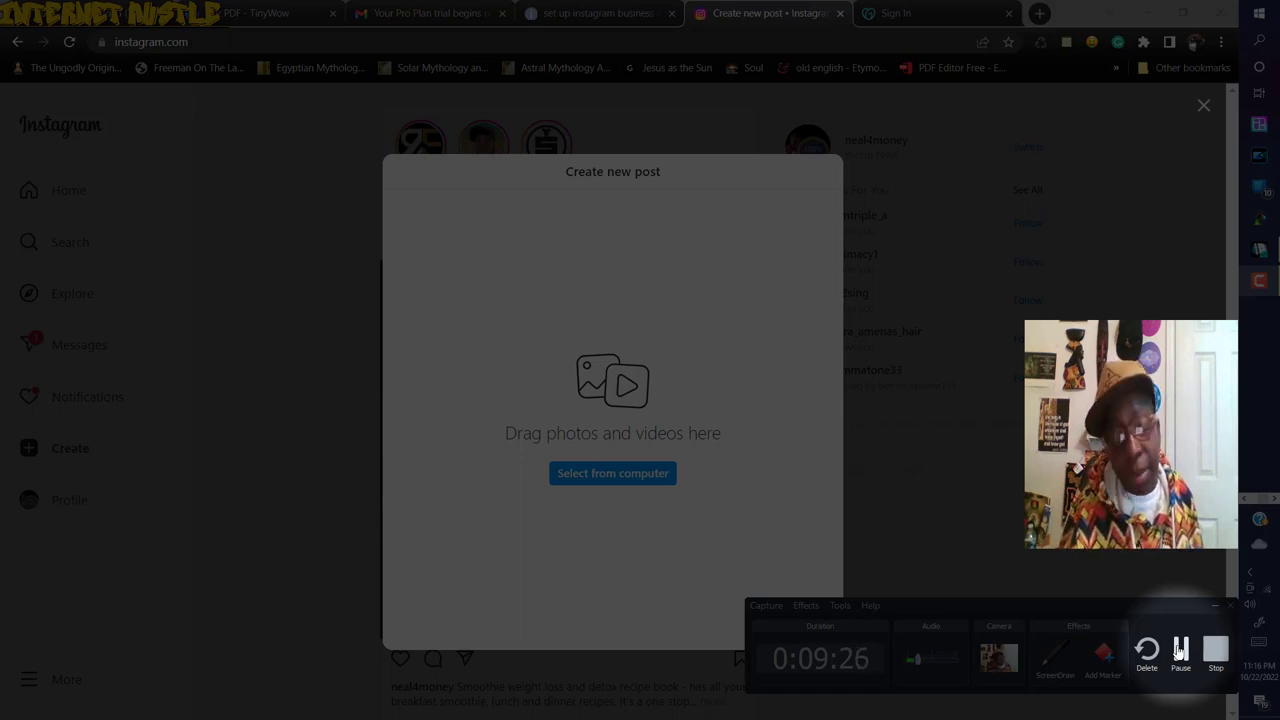
{"action": "left_click", "coordinate": [1180, 650]}
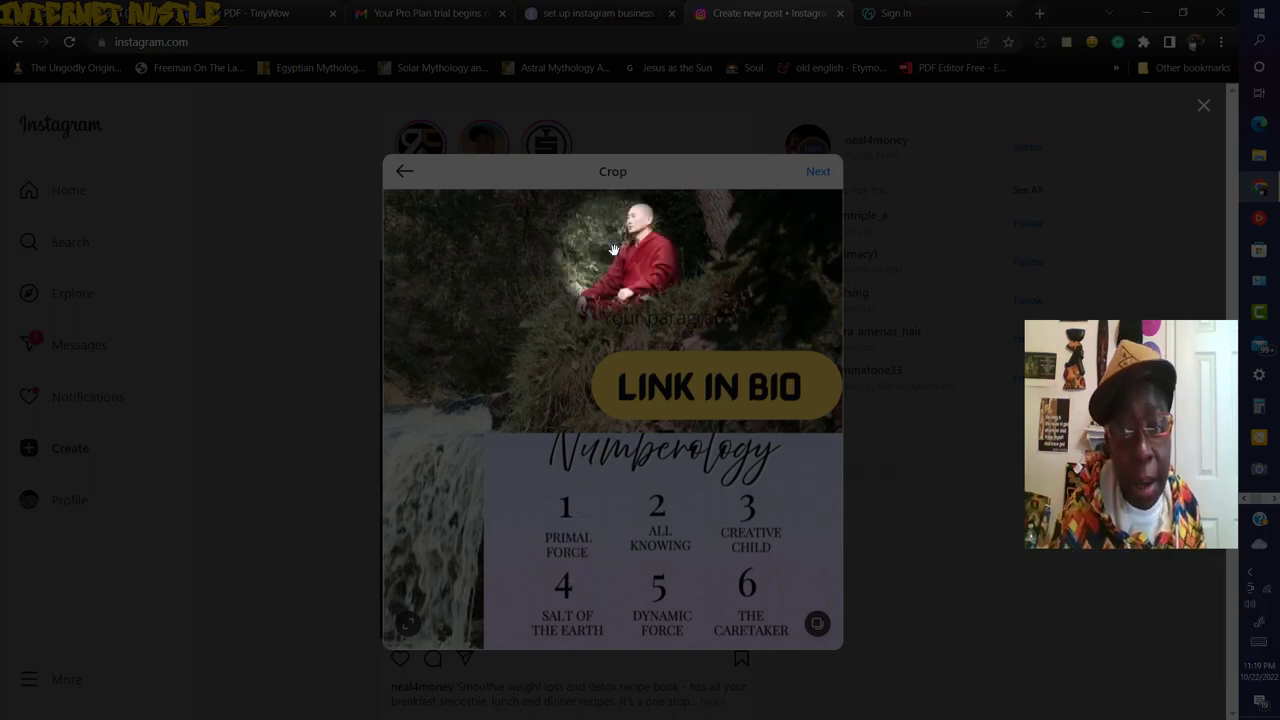
Step: Accept the default crop, cover photo and trim of the numerology "Link in bio" video and proceed to the caption stage
{"action": "left_click", "coordinate": [816, 173]}
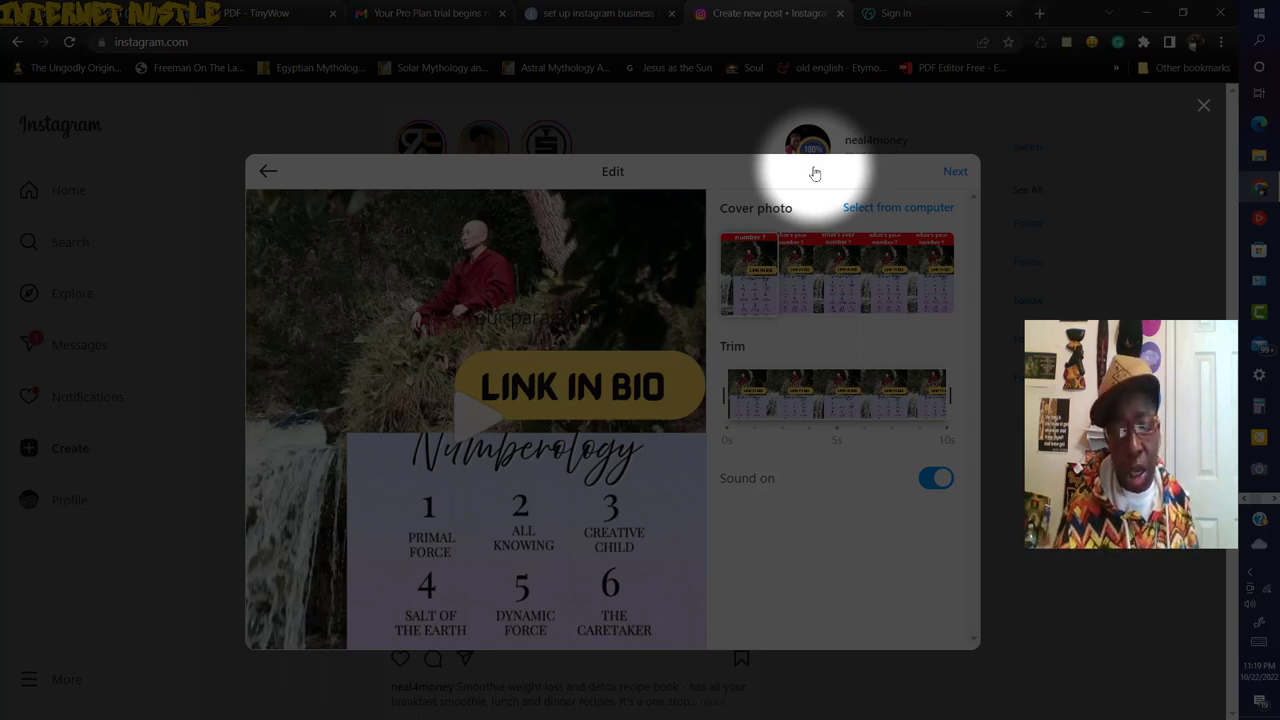
{"action": "left_click", "coordinate": [955, 173]}
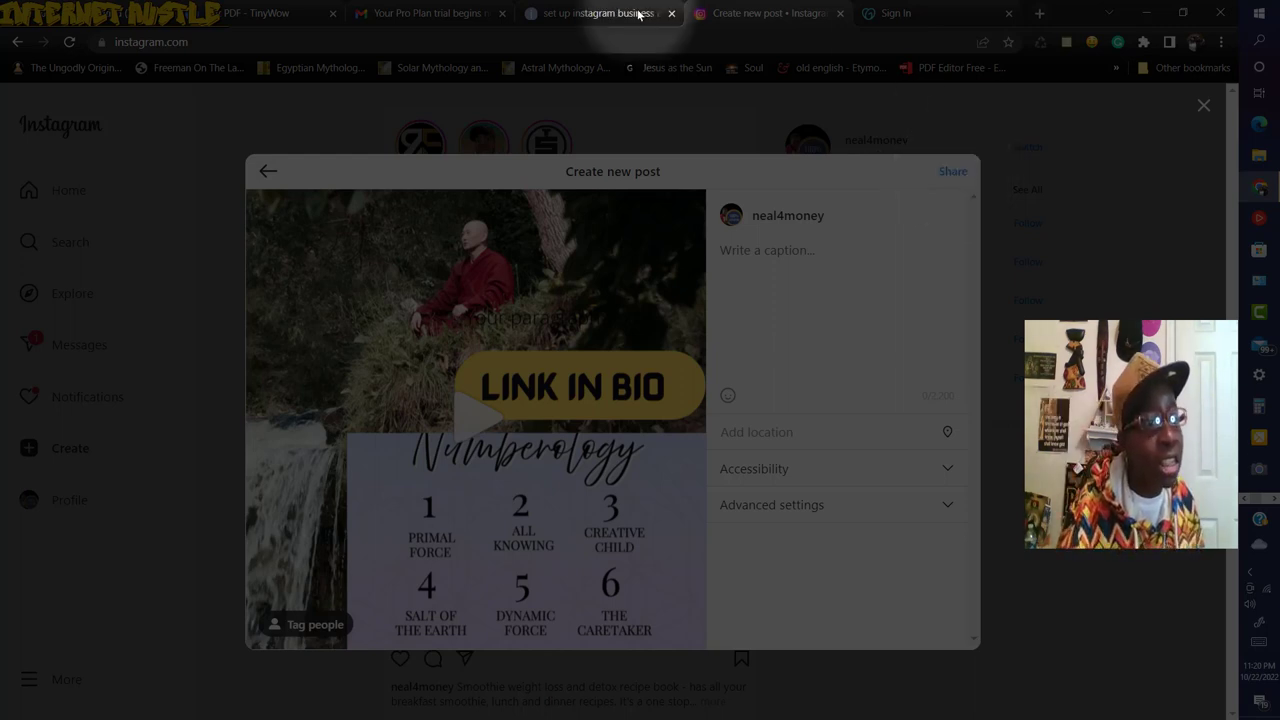
Step: Switch to Copy.ai and go from the Instagram Captions project to its home page
{"action": "left_click", "coordinate": [88, 17]}
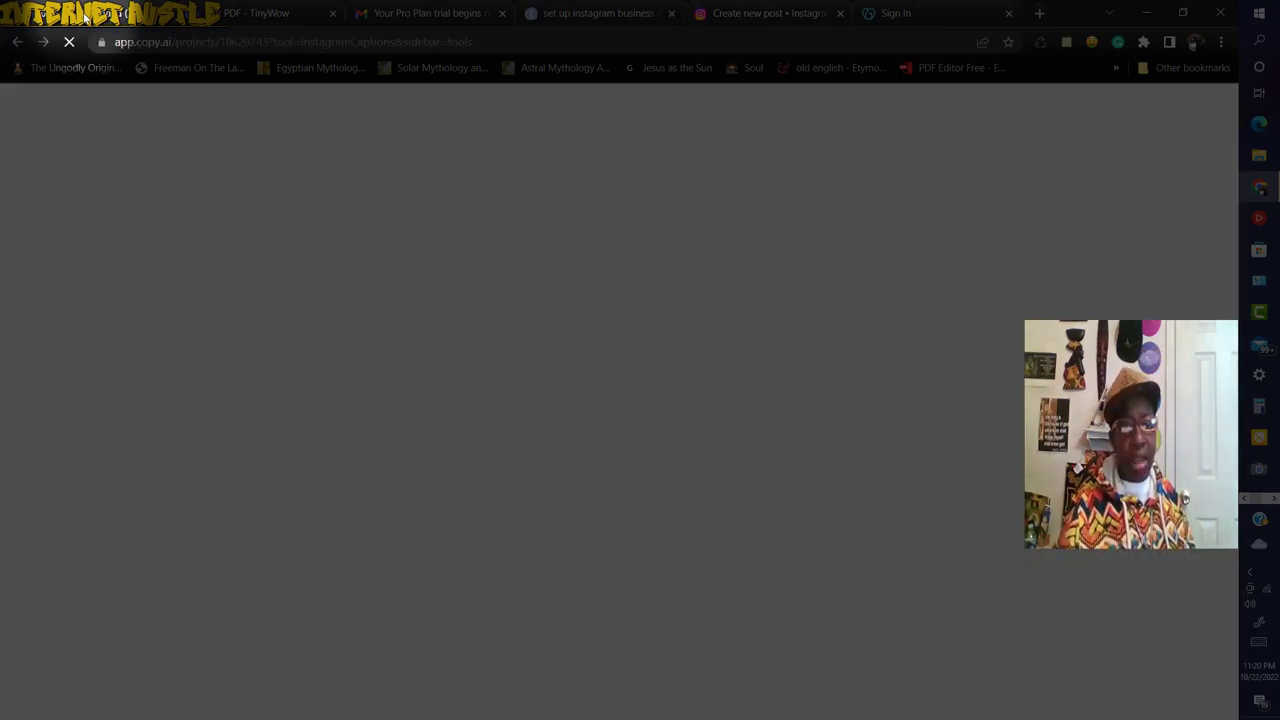
{"action": "left_click", "coordinate": [960, 400]}
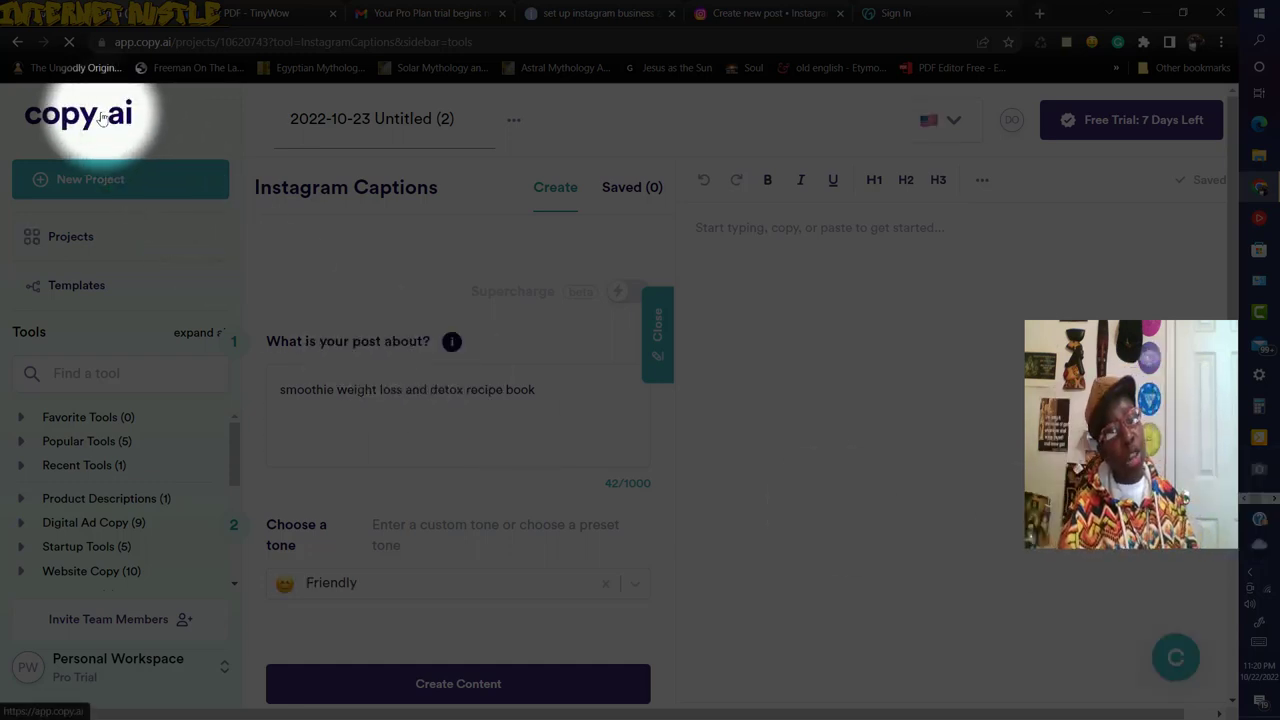
{"action": "left_click", "coordinate": [103, 118]}
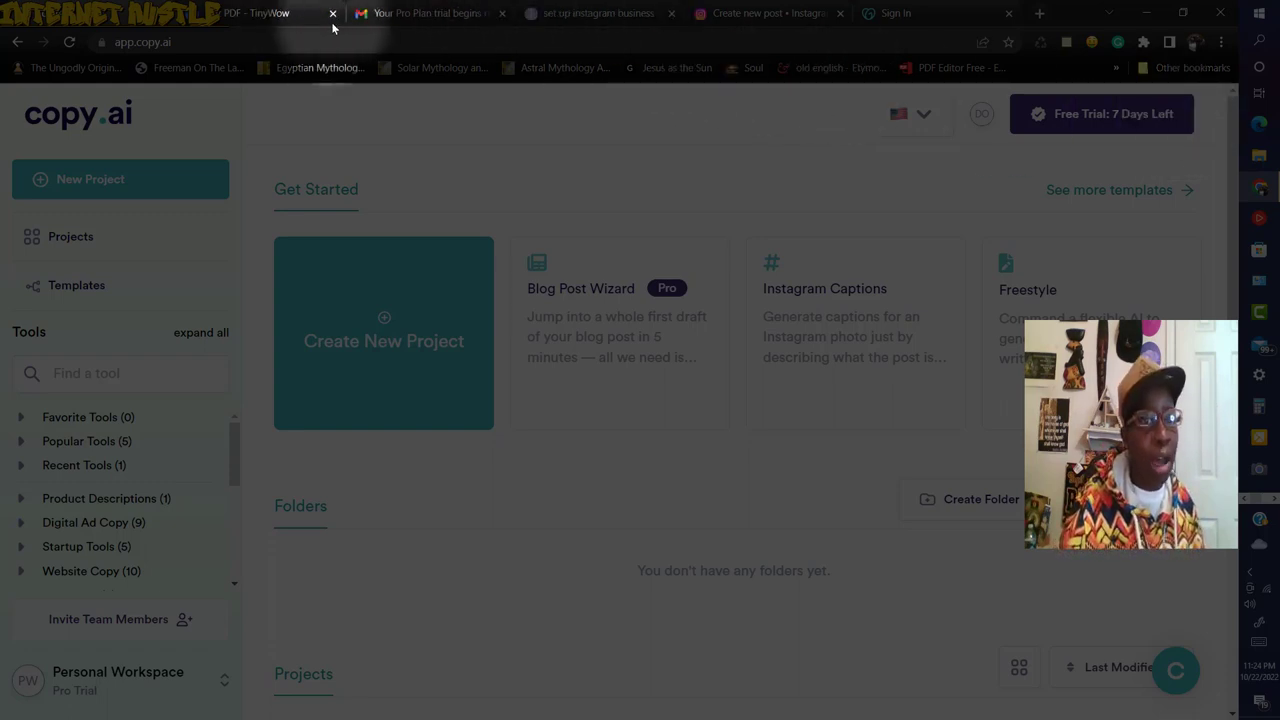
Step: Switch to Gmail and read the Copy.ai welcome e-mail about the Pro Plan trial
{"action": "left_click", "coordinate": [420, 17]}
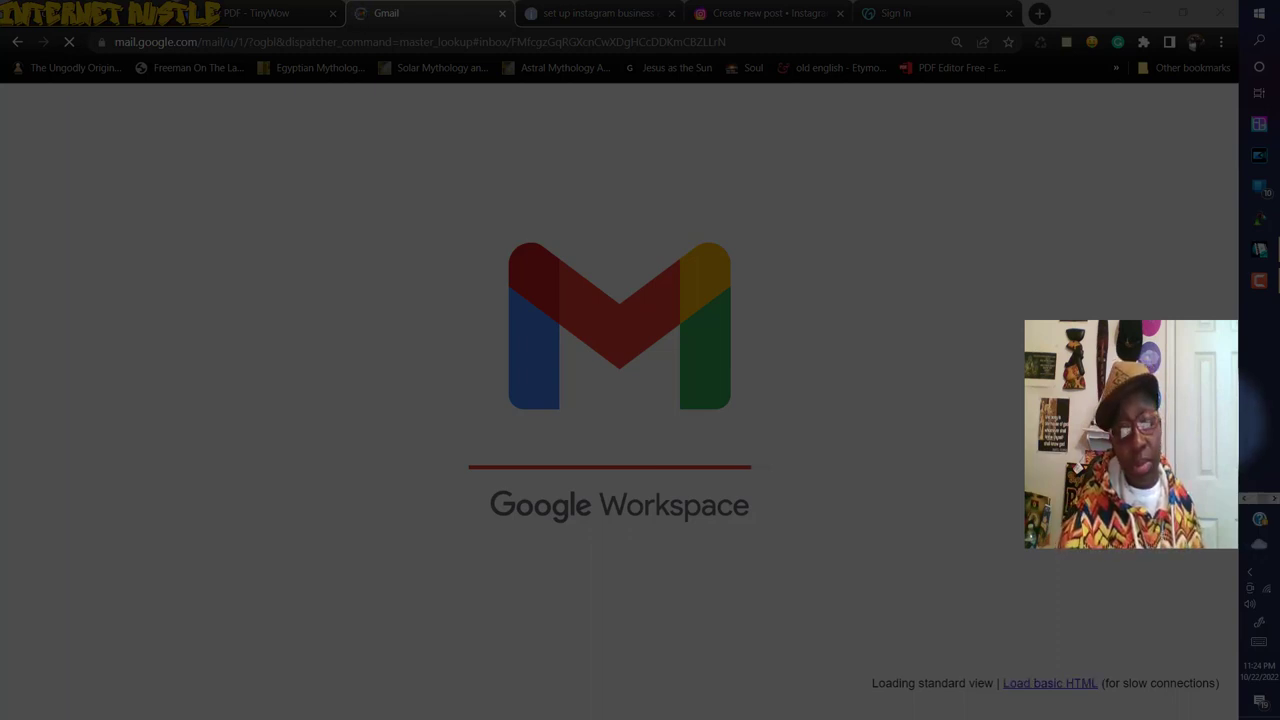
{"action": "left_click", "coordinate": [1259, 283]}
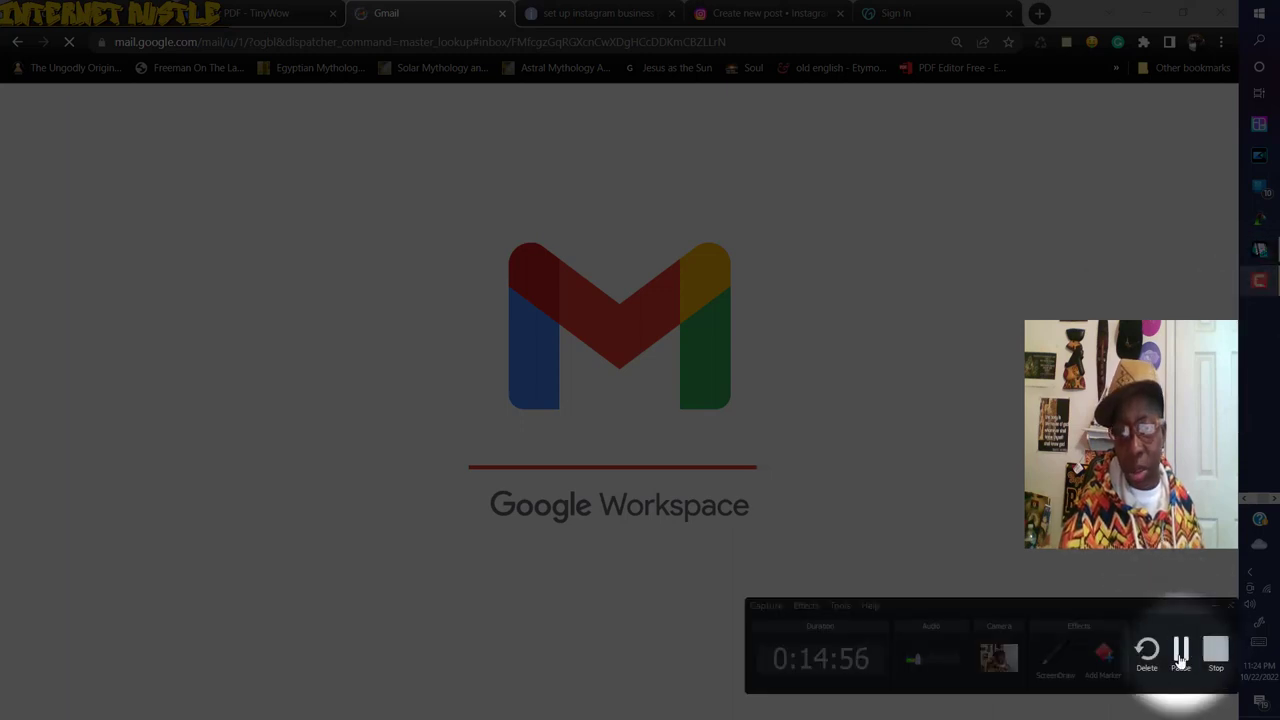
{"action": "left_click", "coordinate": [1183, 651]}
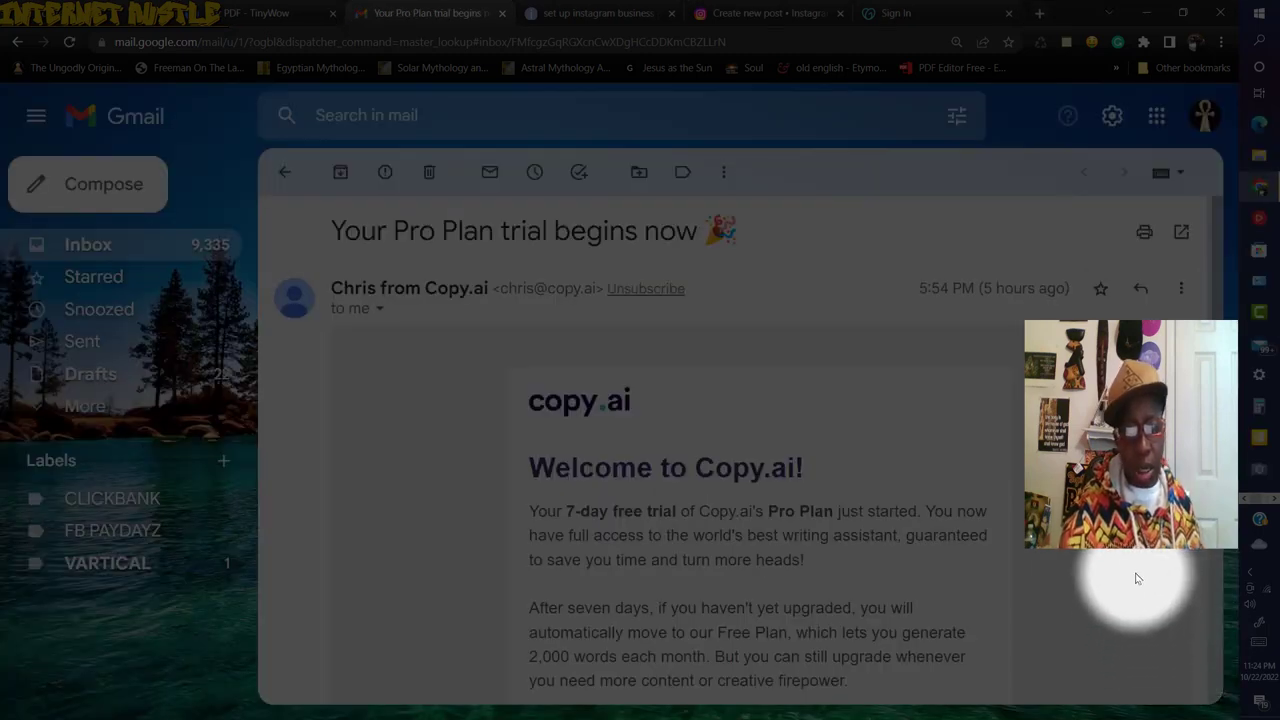
{"action": "scroll", "coordinate": [1137, 590], "scroll_direction": "down", "scroll_amount": 2}
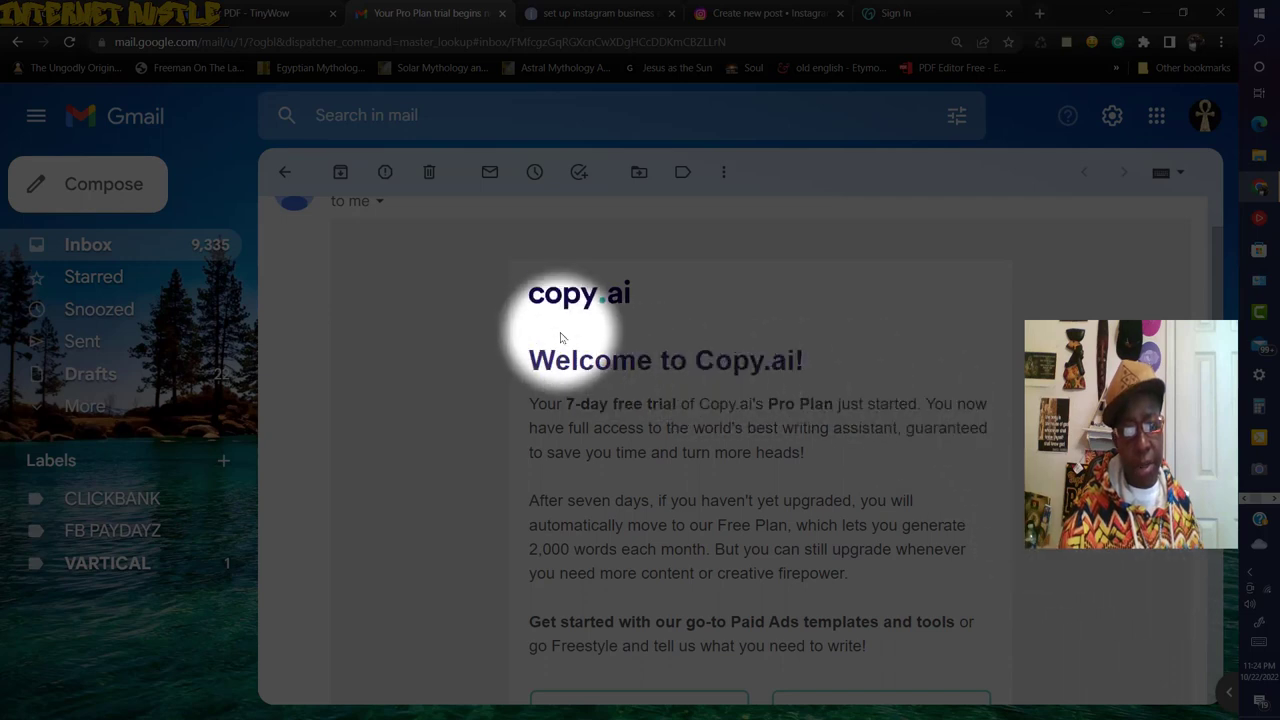
{"action": "scroll", "coordinate": [749, 451], "scroll_direction": "up", "scroll_amount": 1}
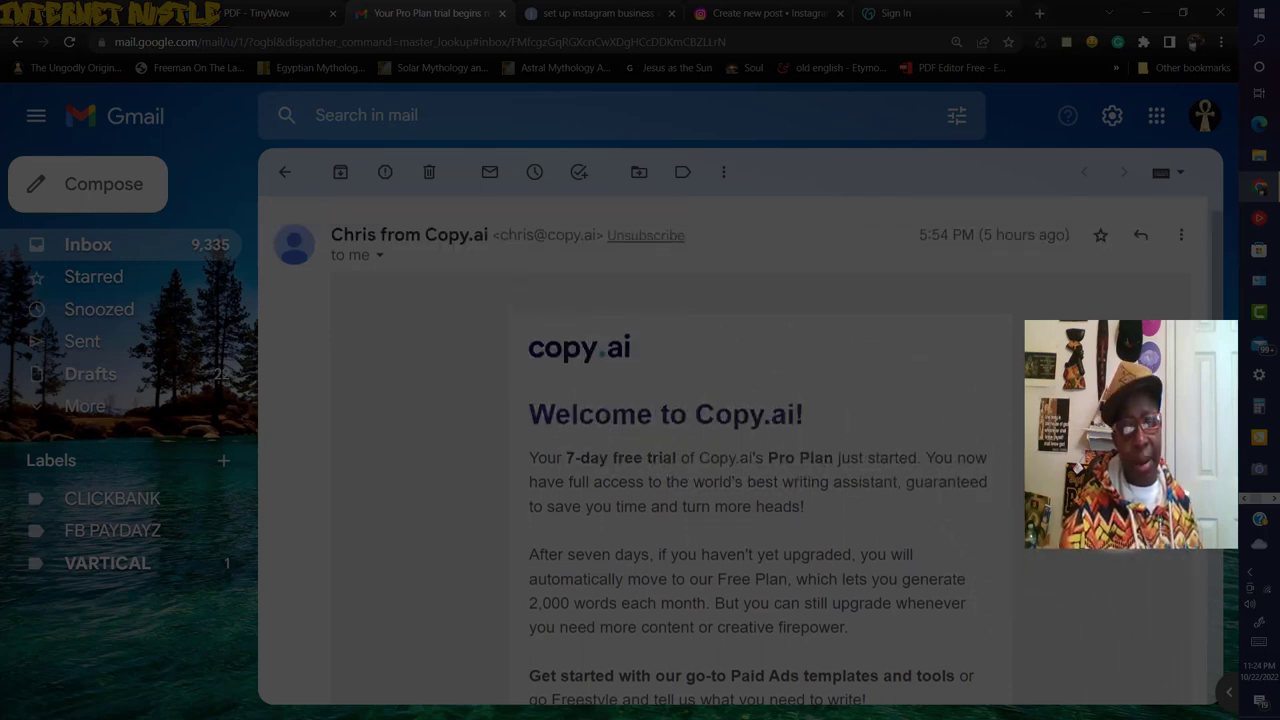
Step: Read the rest of the welcome e-mail, covering the Free Plan terms, the suggested Paid Ads templates and the founder's closing note
{"action": "scroll", "coordinate": [749, 451], "scroll_direction": "down", "scroll_amount": 1}
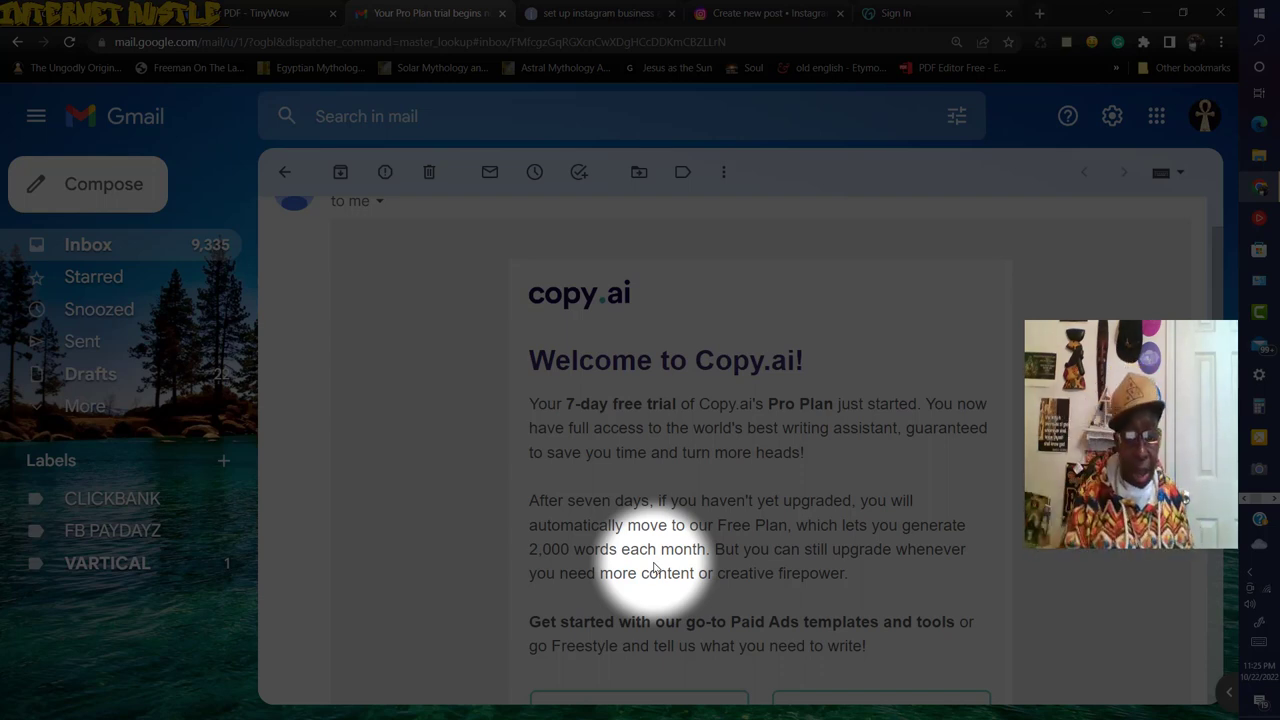
{"action": "scroll", "coordinate": [655, 570], "scroll_direction": "down", "scroll_amount": 1}
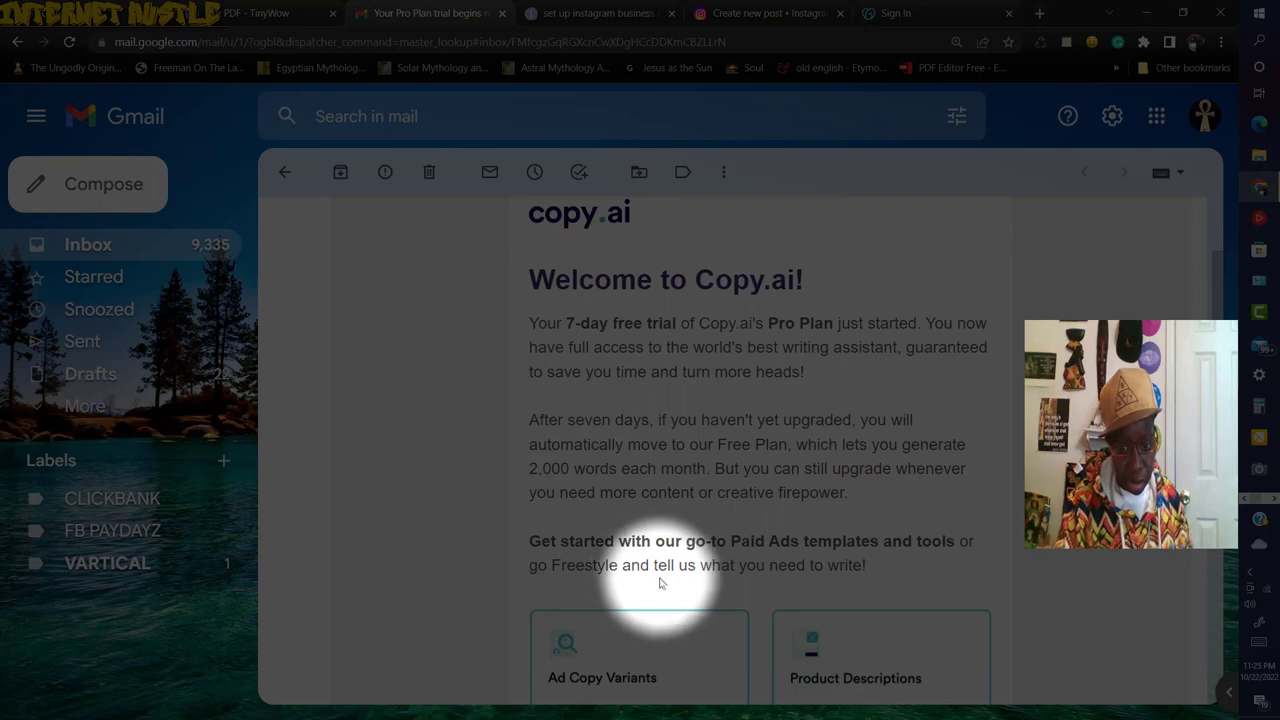
{"action": "scroll", "coordinate": [657, 580], "scroll_direction": "down", "scroll_amount": 2}
{"action": "scroll", "coordinate": [677, 555], "scroll_direction": "down", "scroll_amount": 1}
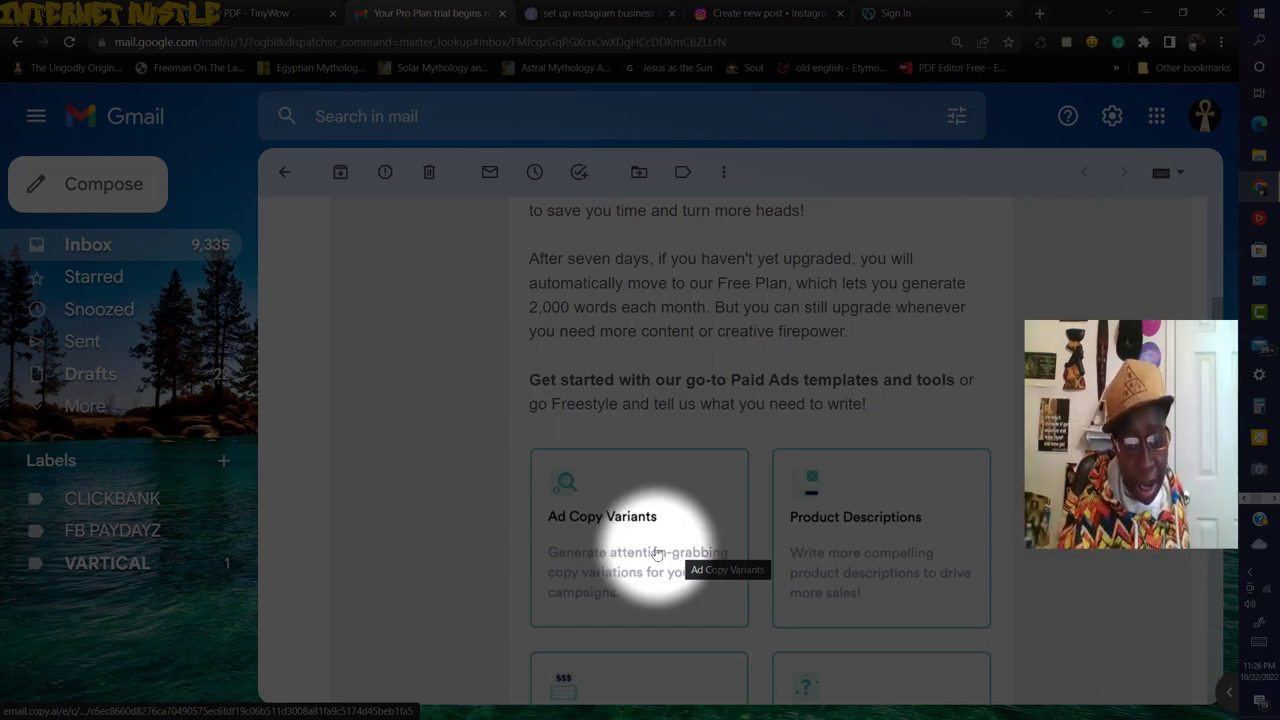
{"action": "scroll", "coordinate": [585, 530], "scroll_direction": "down", "scroll_amount": 1}
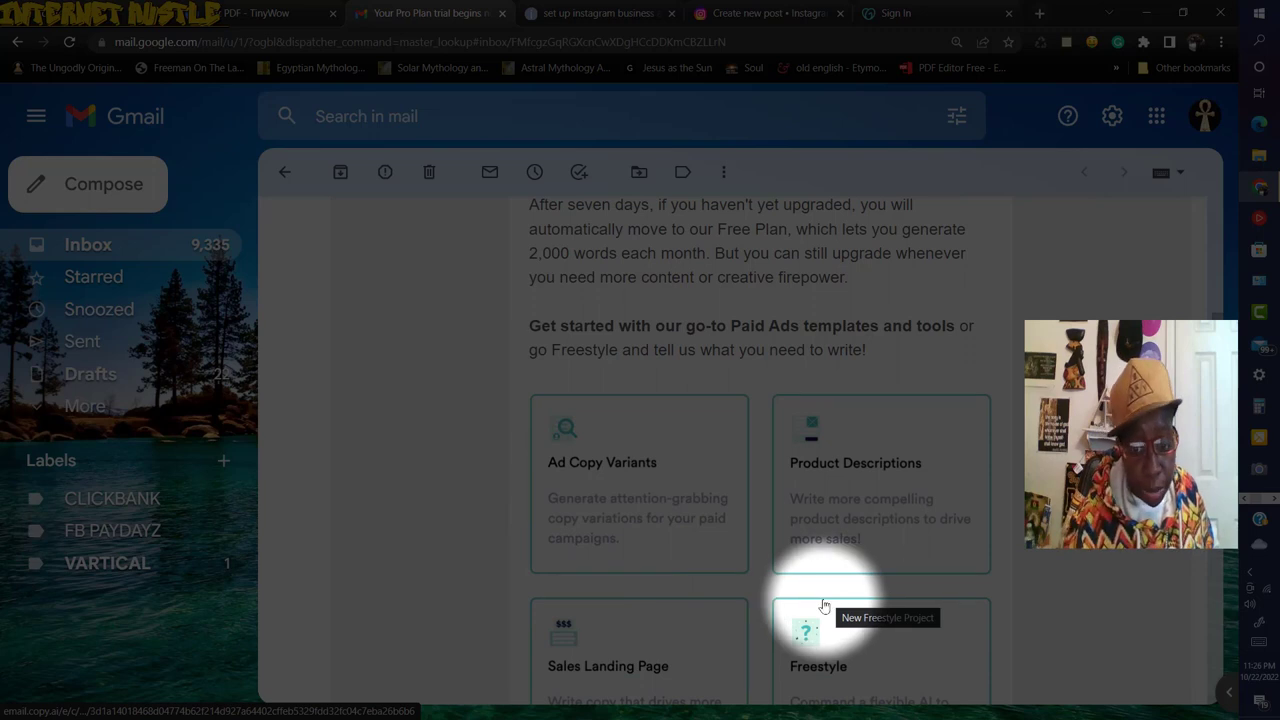
{"action": "scroll", "coordinate": [558, 440], "scroll_direction": "down", "scroll_amount": 1}
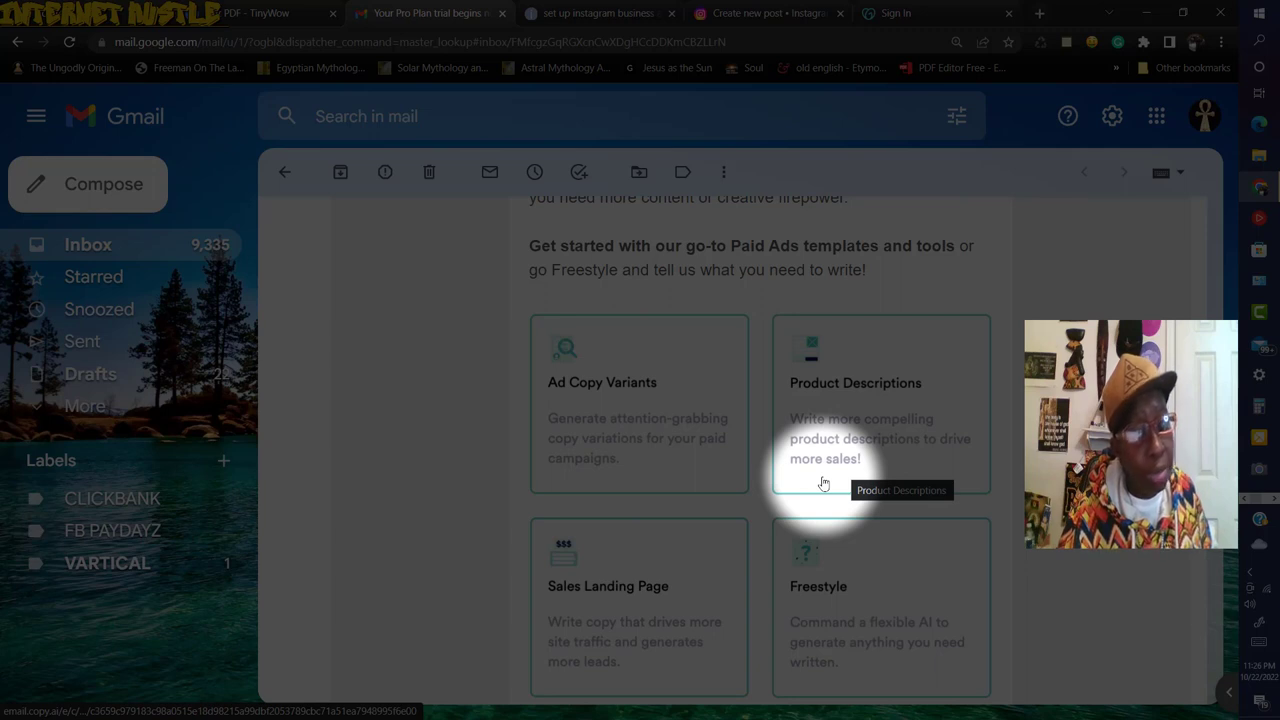
{"action": "scroll", "coordinate": [824, 483], "scroll_direction": "down", "scroll_amount": 3}
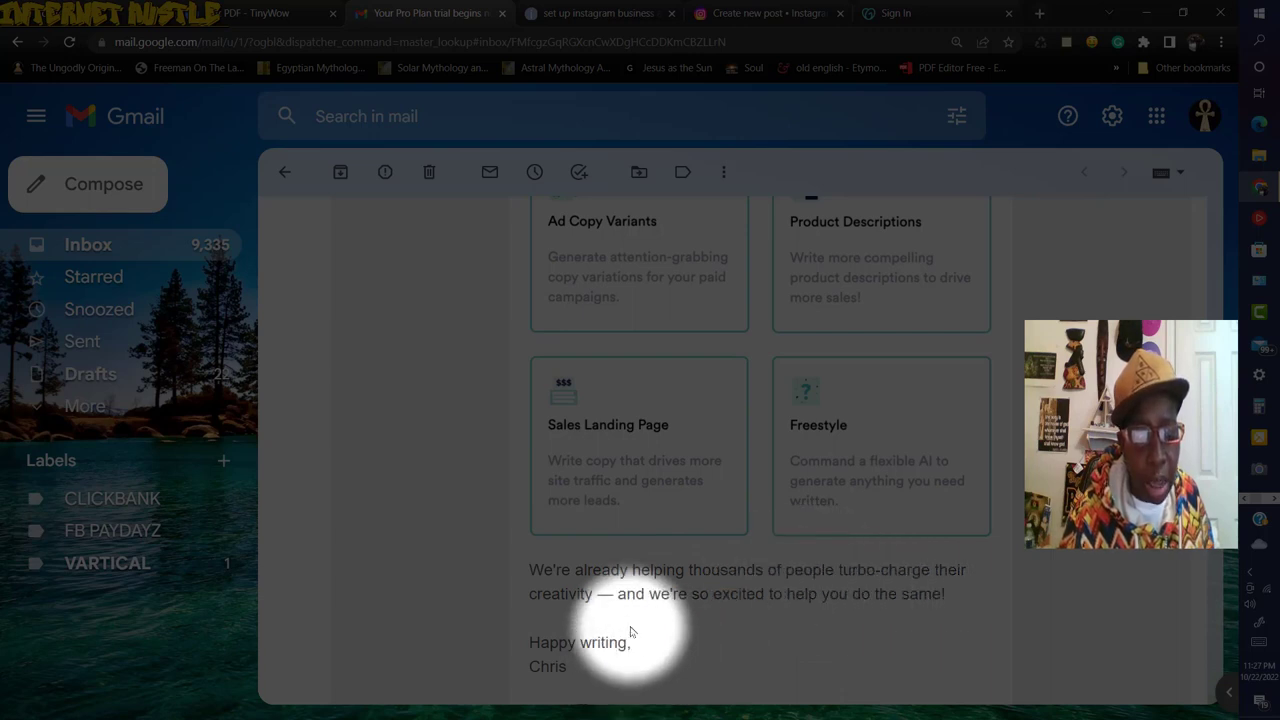
{"action": "scroll", "coordinate": [630, 632], "scroll_direction": "down", "scroll_amount": 5}
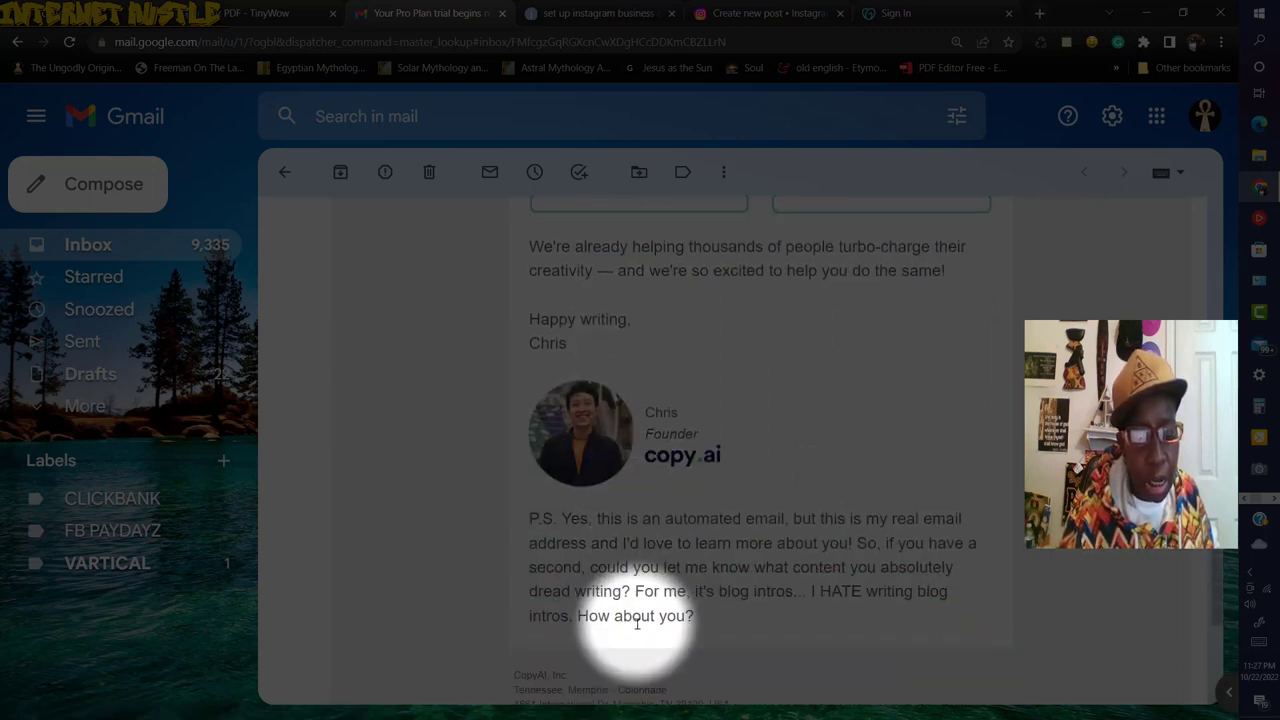
{"action": "scroll", "coordinate": [642, 623], "scroll_direction": "up", "scroll_amount": 5}
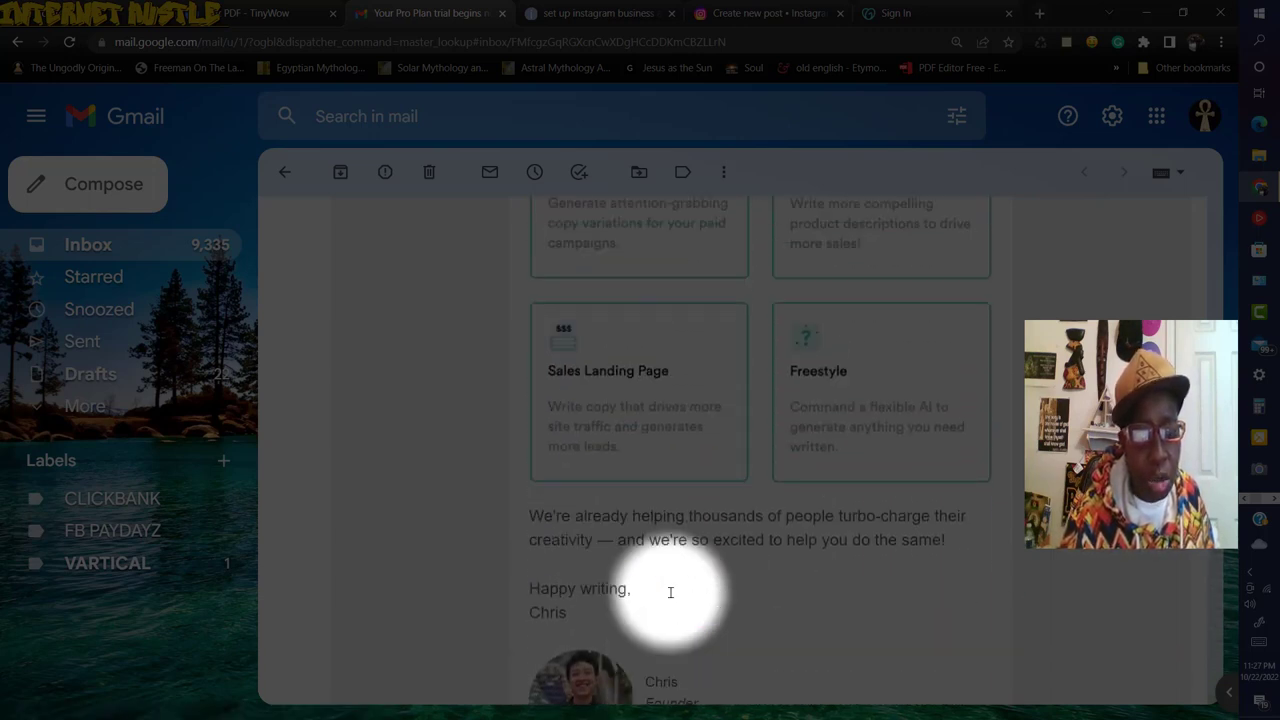
{"action": "scroll", "coordinate": [670, 593], "scroll_direction": "up", "scroll_amount": 6}
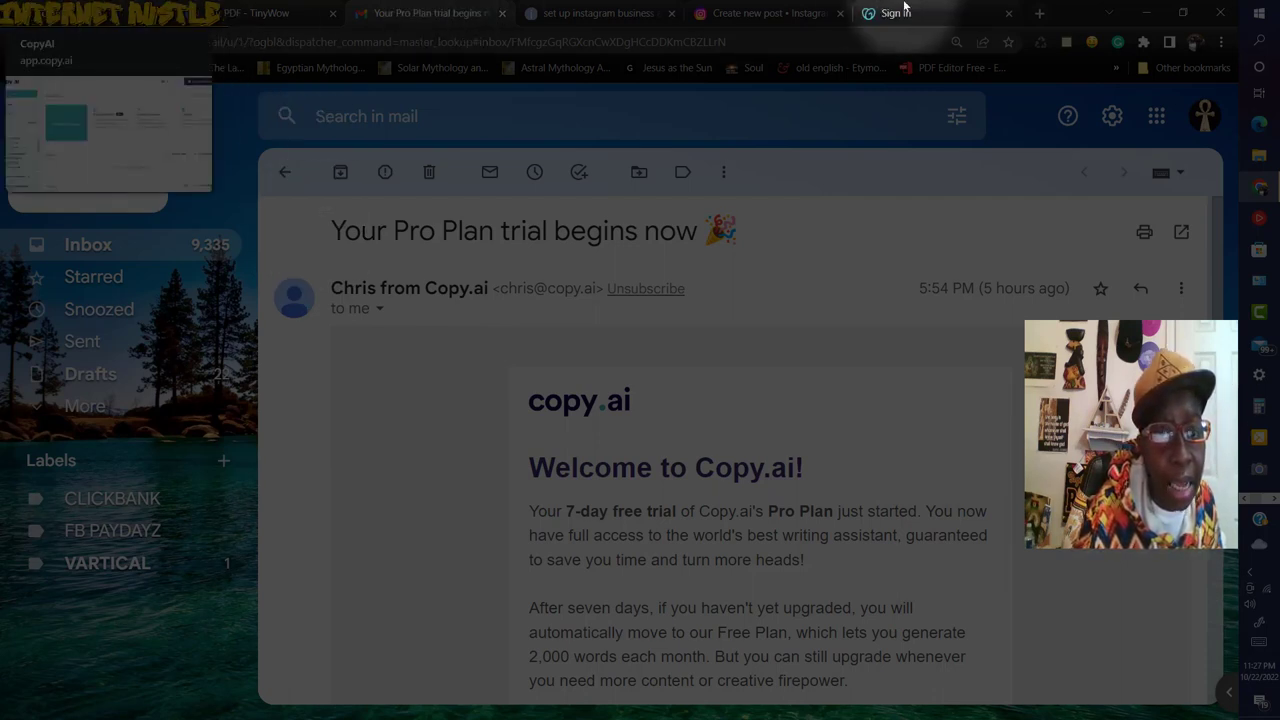
Step: Check the pending Instagram post, switch to Copy.ai and start a new Instagram Captions project
{"action": "left_click", "coordinate": [755, 13]}
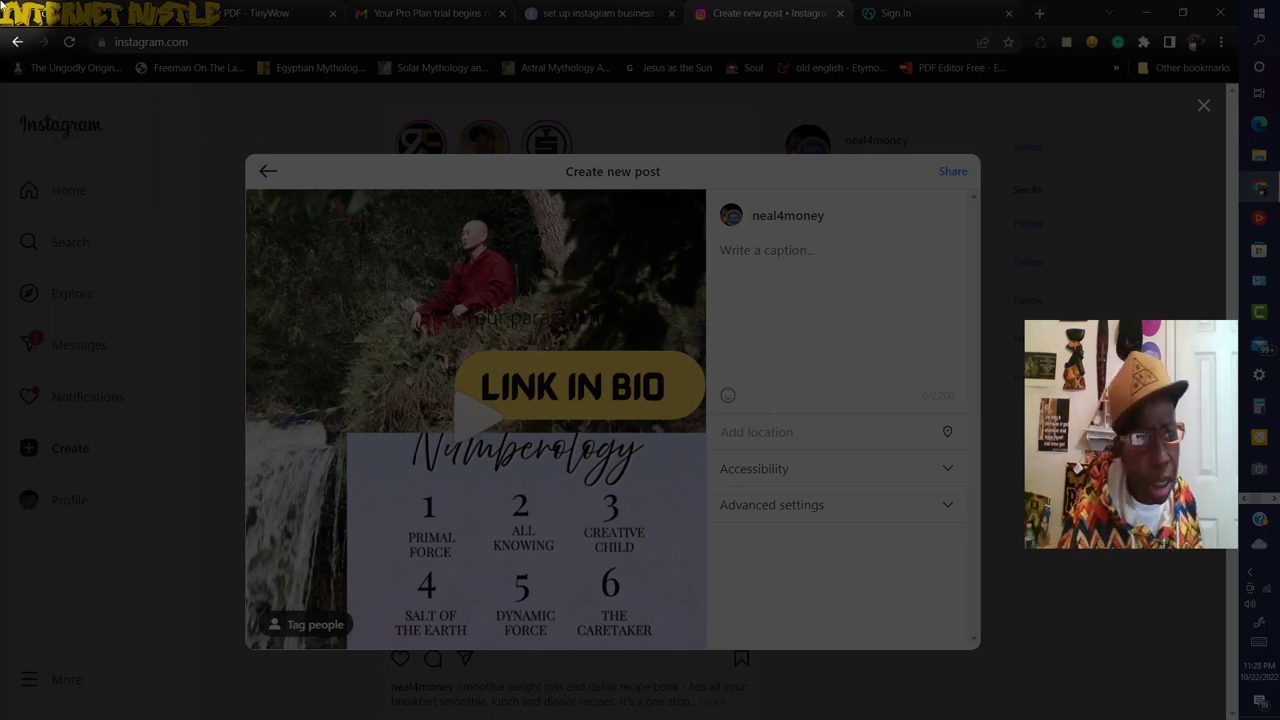
{"action": "left_click", "coordinate": [68, 14]}
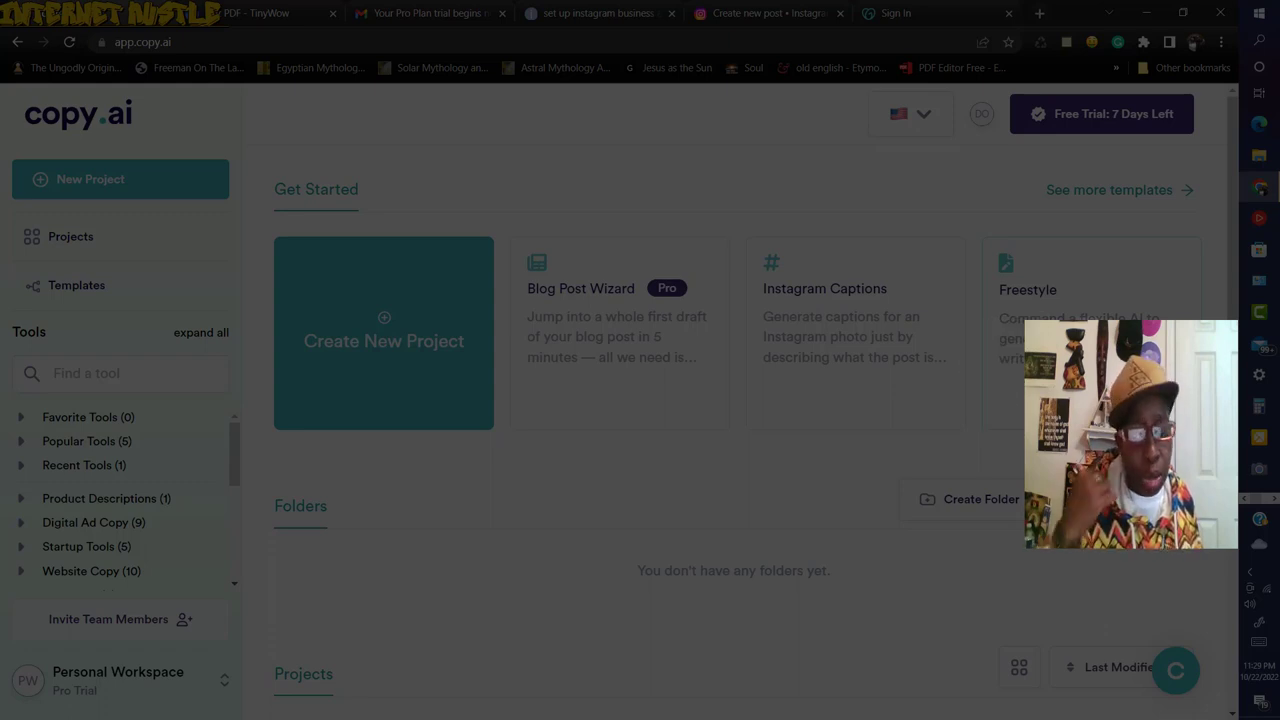
{"action": "left_click", "coordinate": [822, 330]}
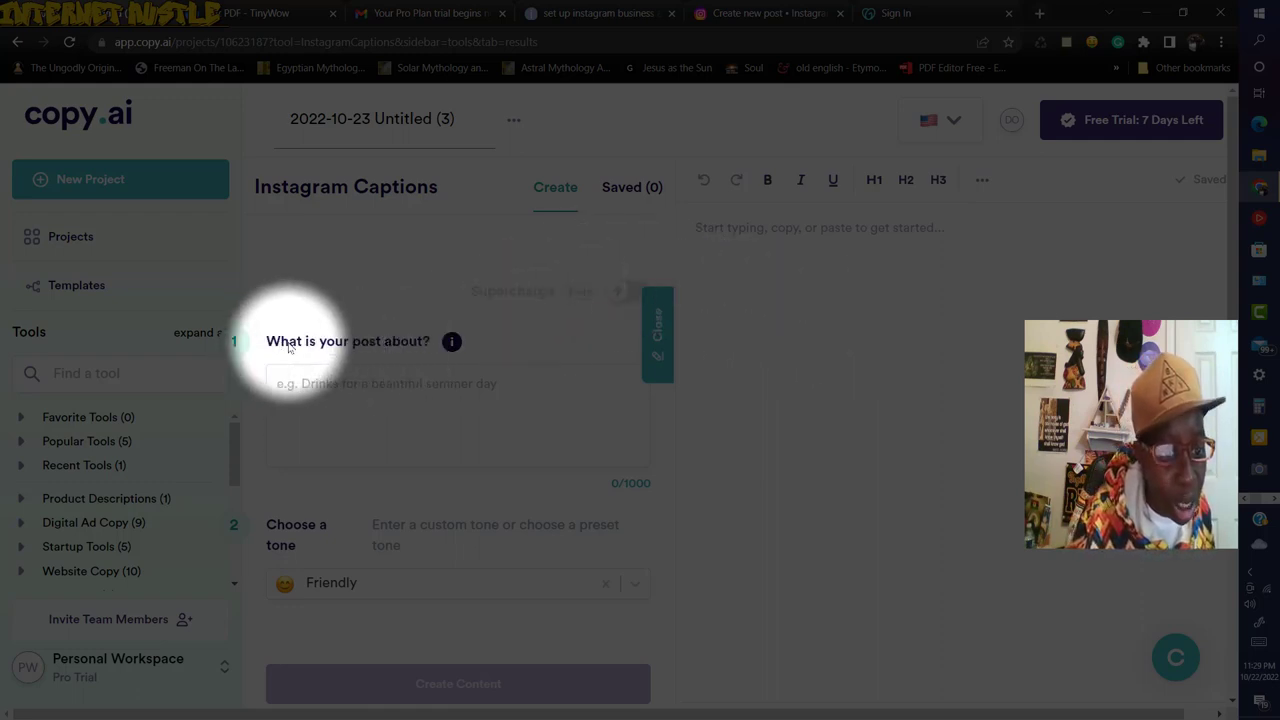
Step: Describe what the post is about as "predicting your future with numerology"
{"action": "left_click", "coordinate": [300, 394]}
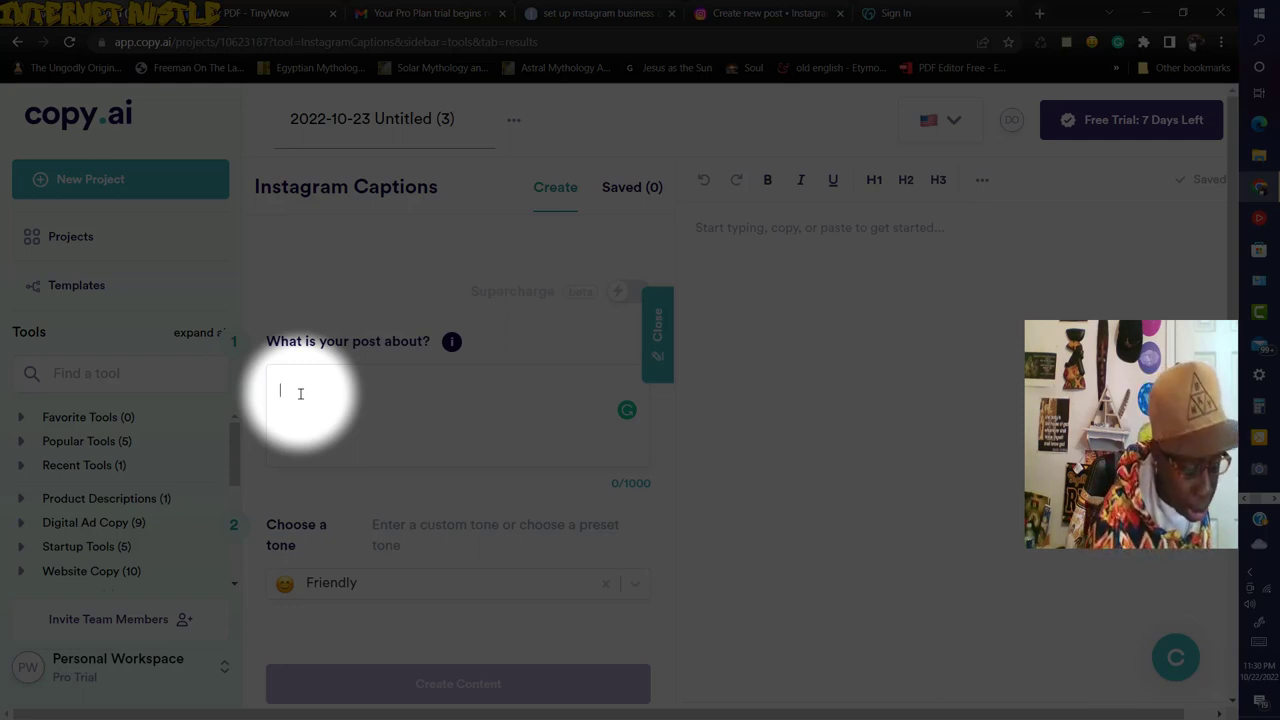
{"action": "type", "text": "pred"}
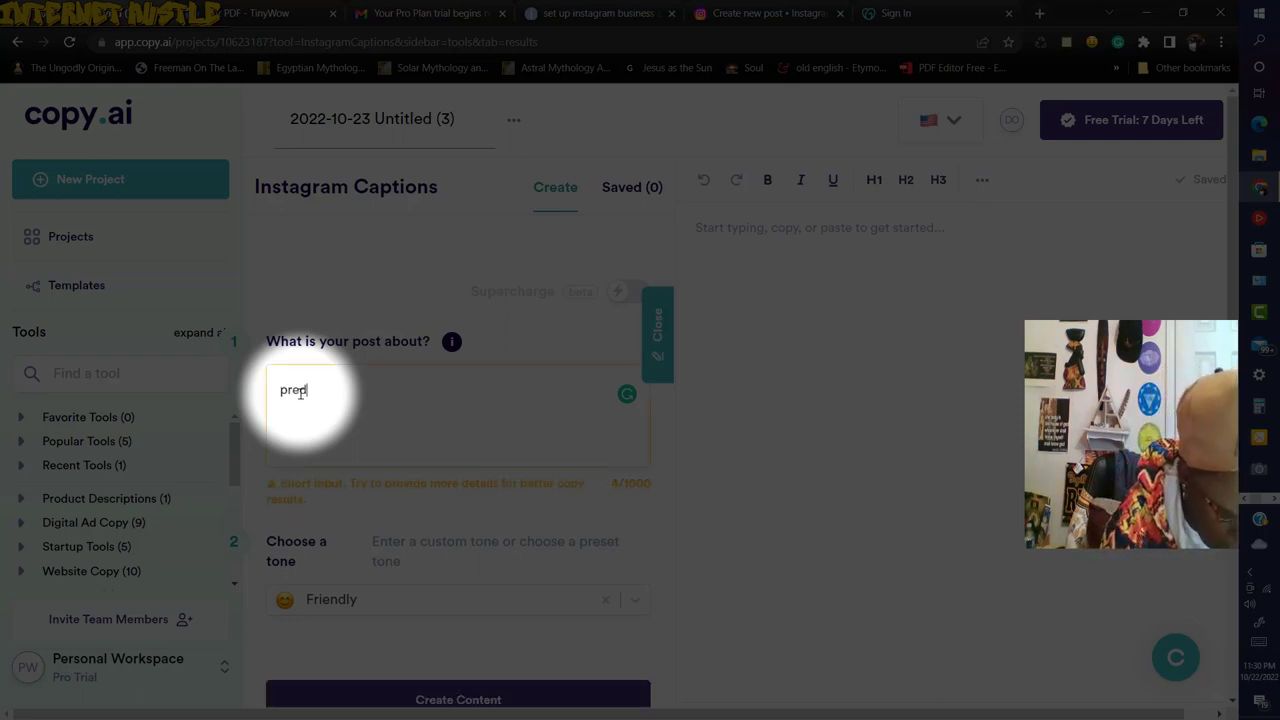
{"action": "type", "text": "ict"}
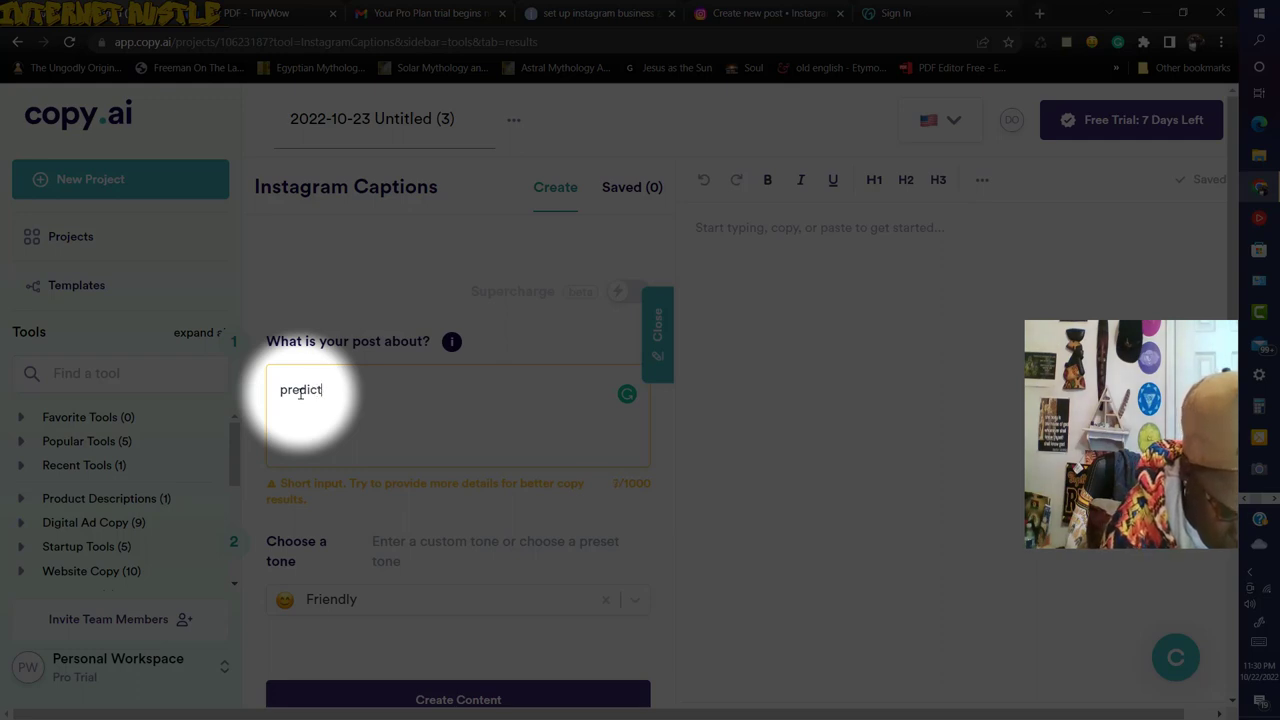
{"action": "type", "text": "ing"}
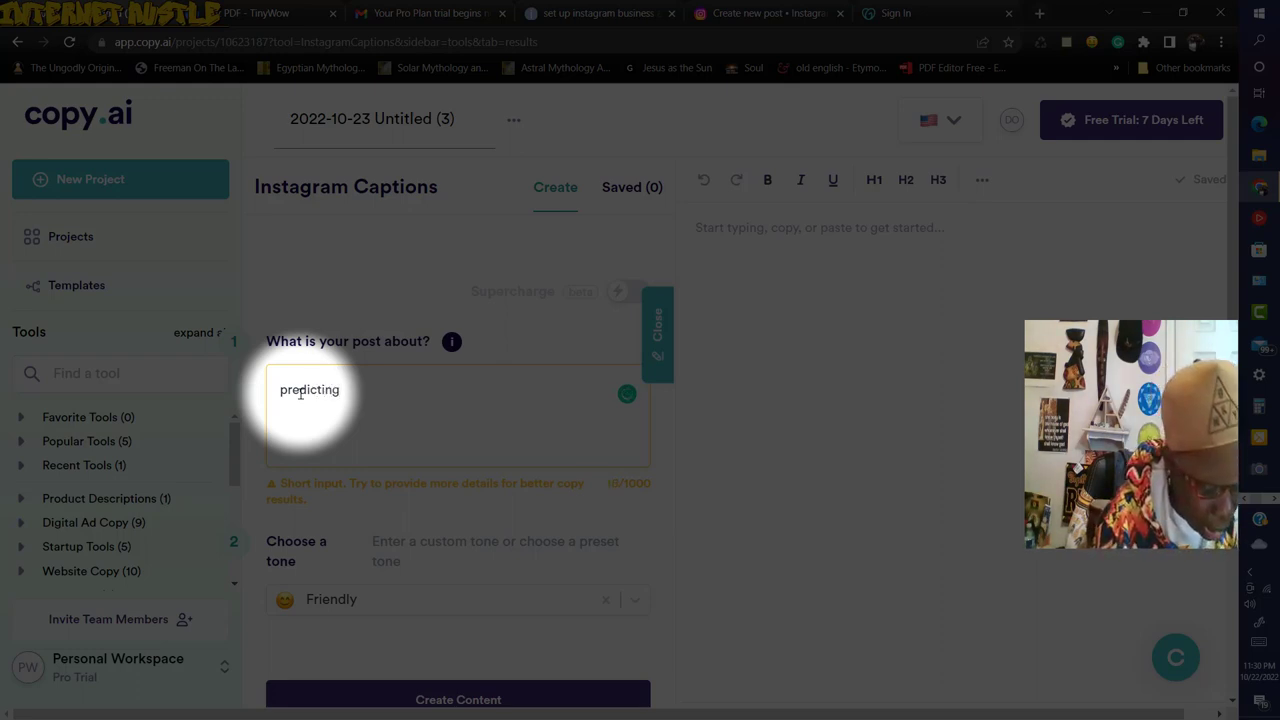
{"action": "type", "text": " yo"}
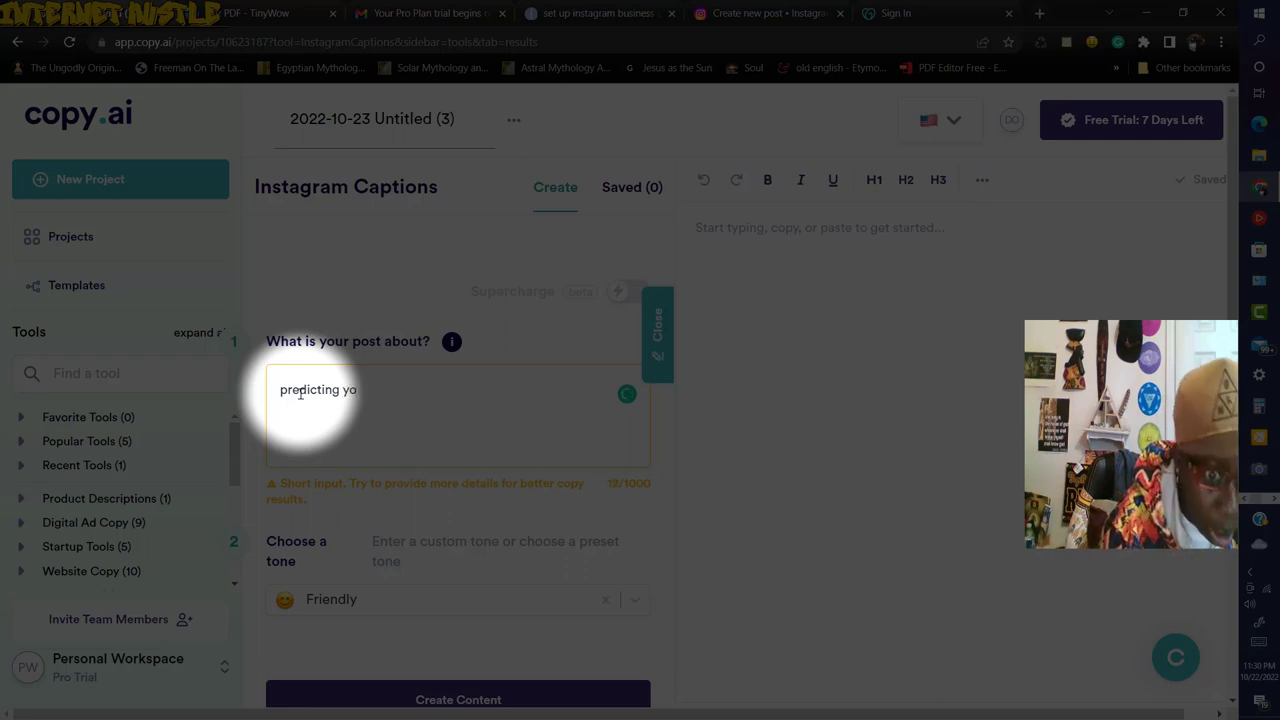
{"action": "type", "text": "ur"}
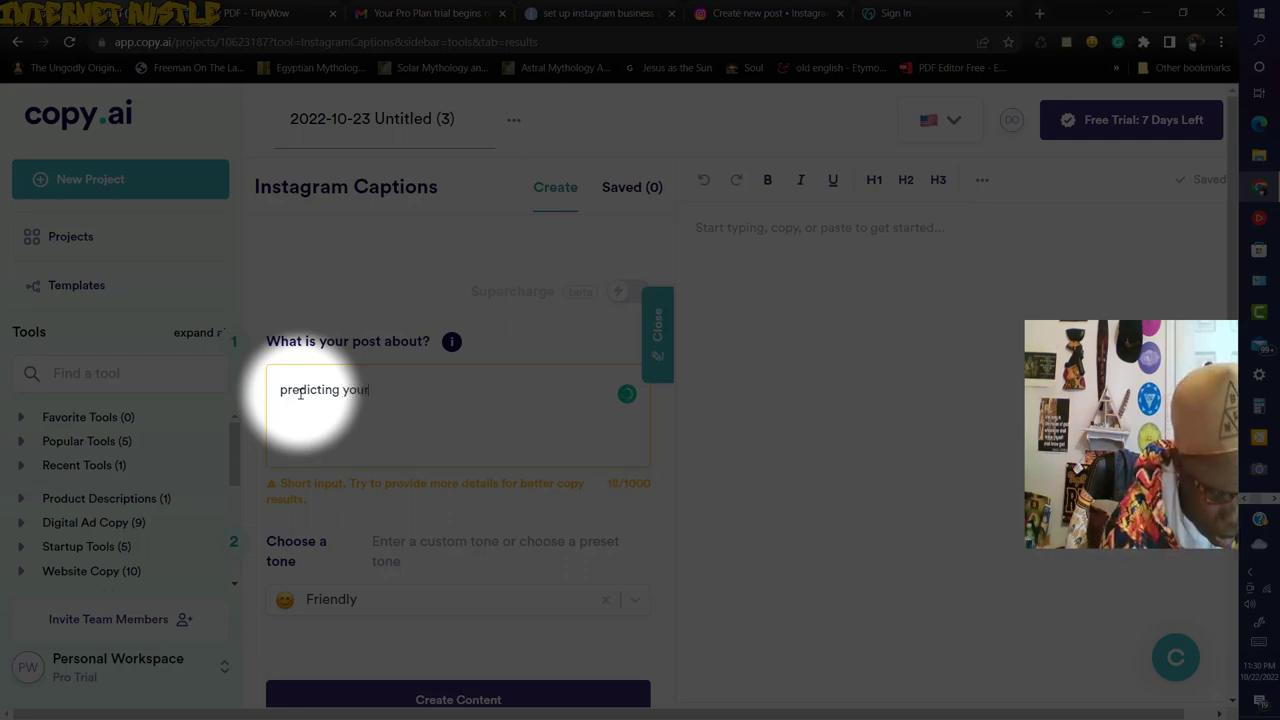
{"action": "type", "text": " futur"}
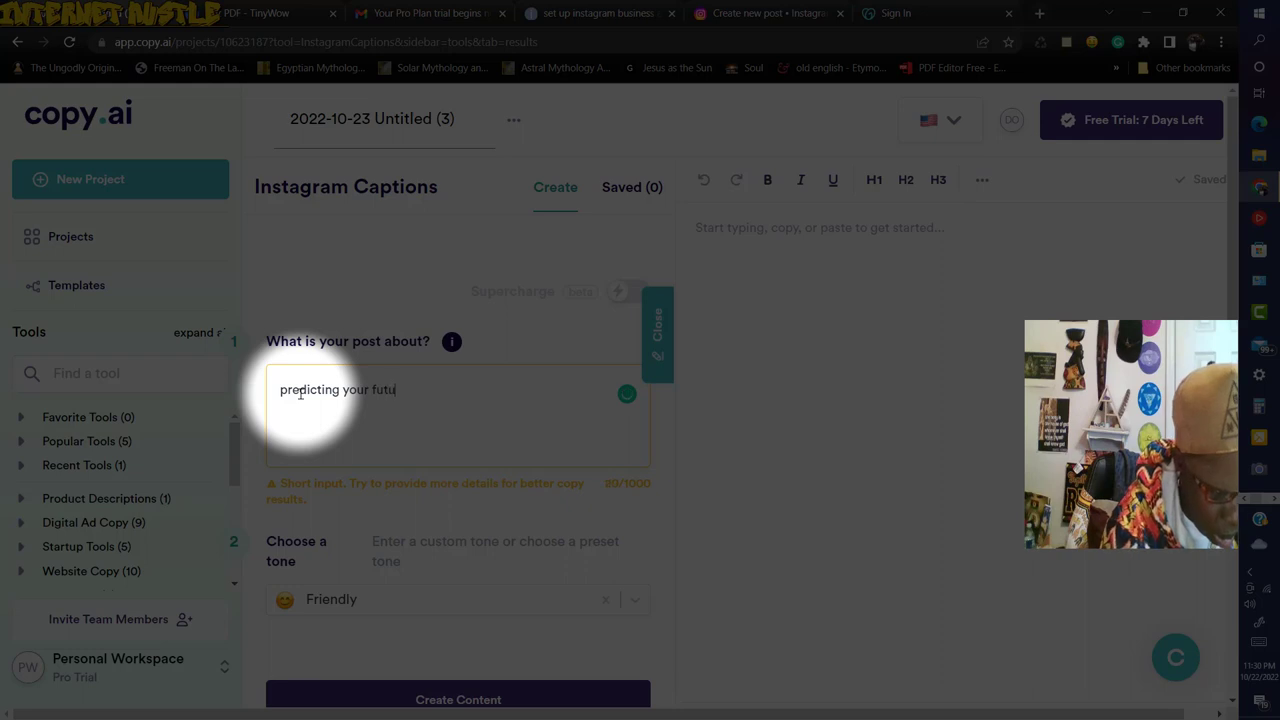
{"action": "key", "text": "BackSpace"}
{"action": "type", "text": "re"}
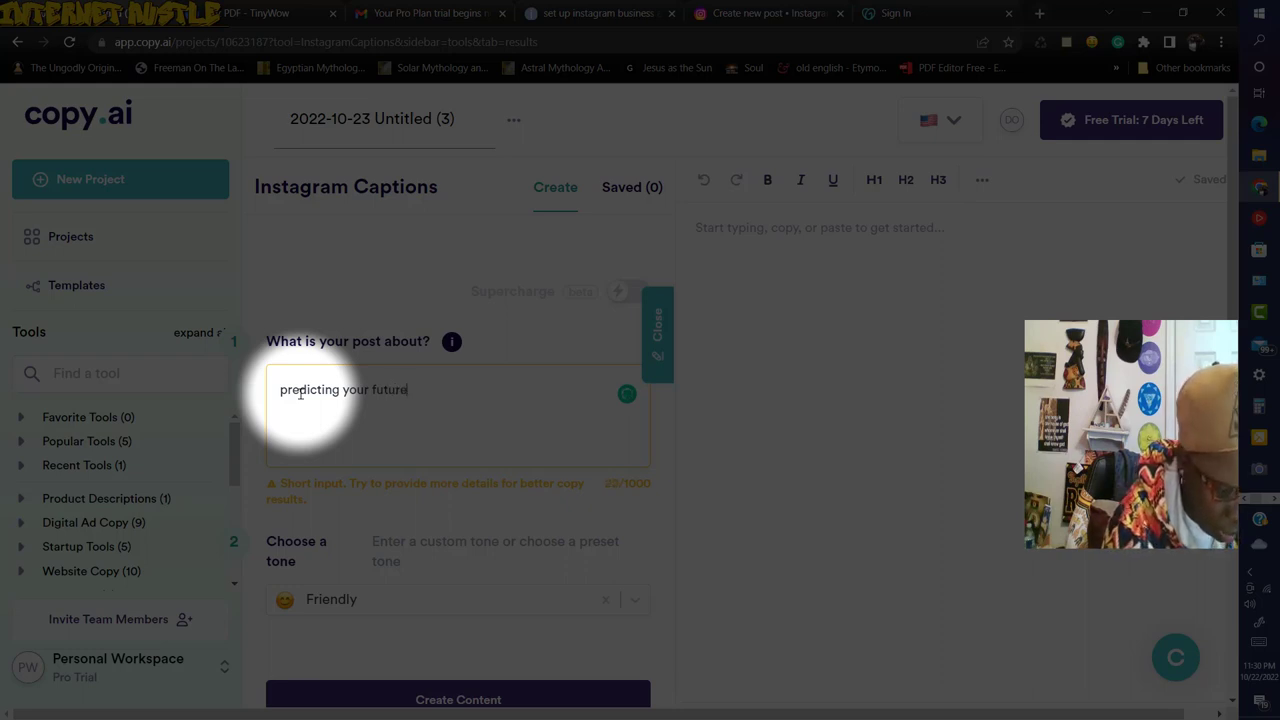
{"action": "type", "text": " w"}
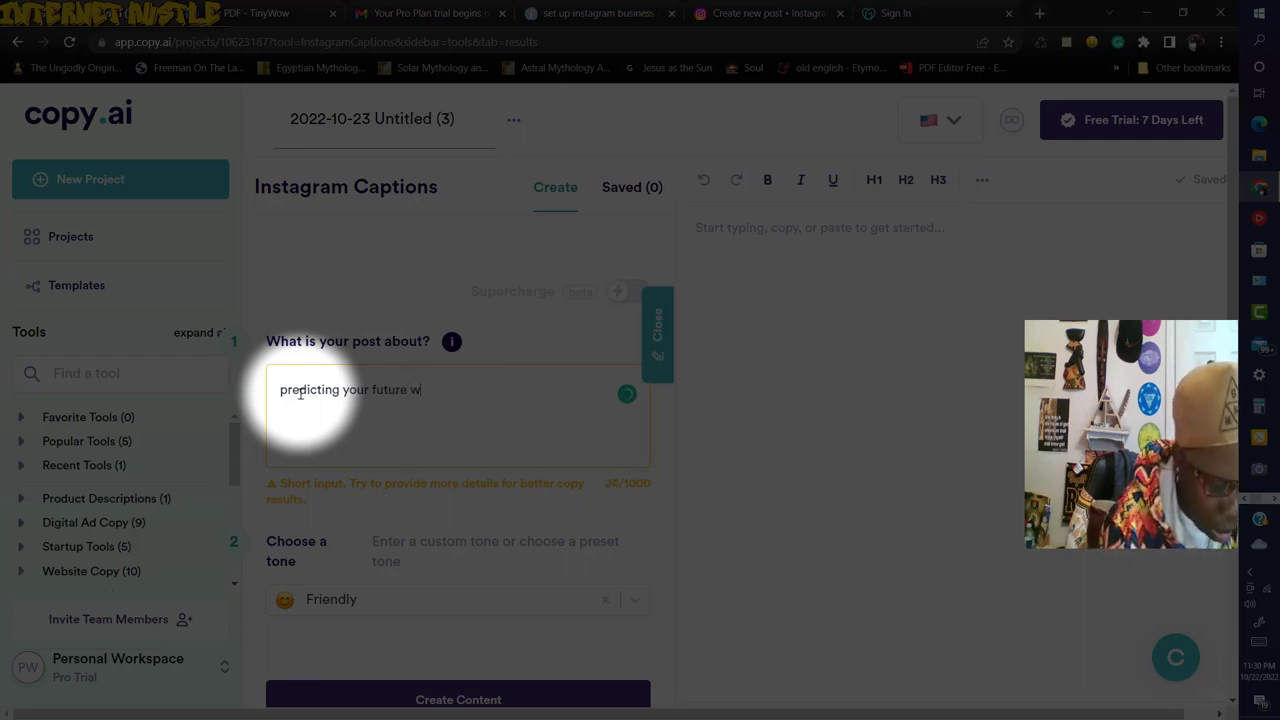
{"action": "type", "text": "ith "}
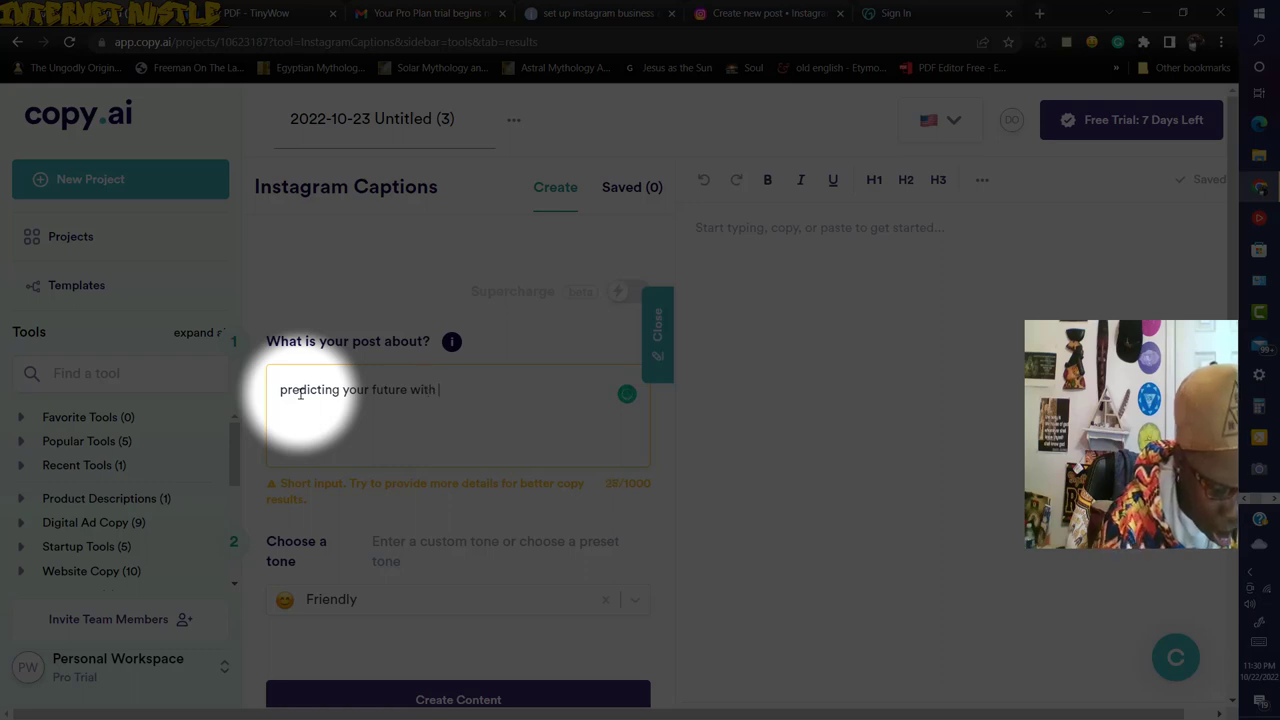
{"action": "type", "text": "numer"}
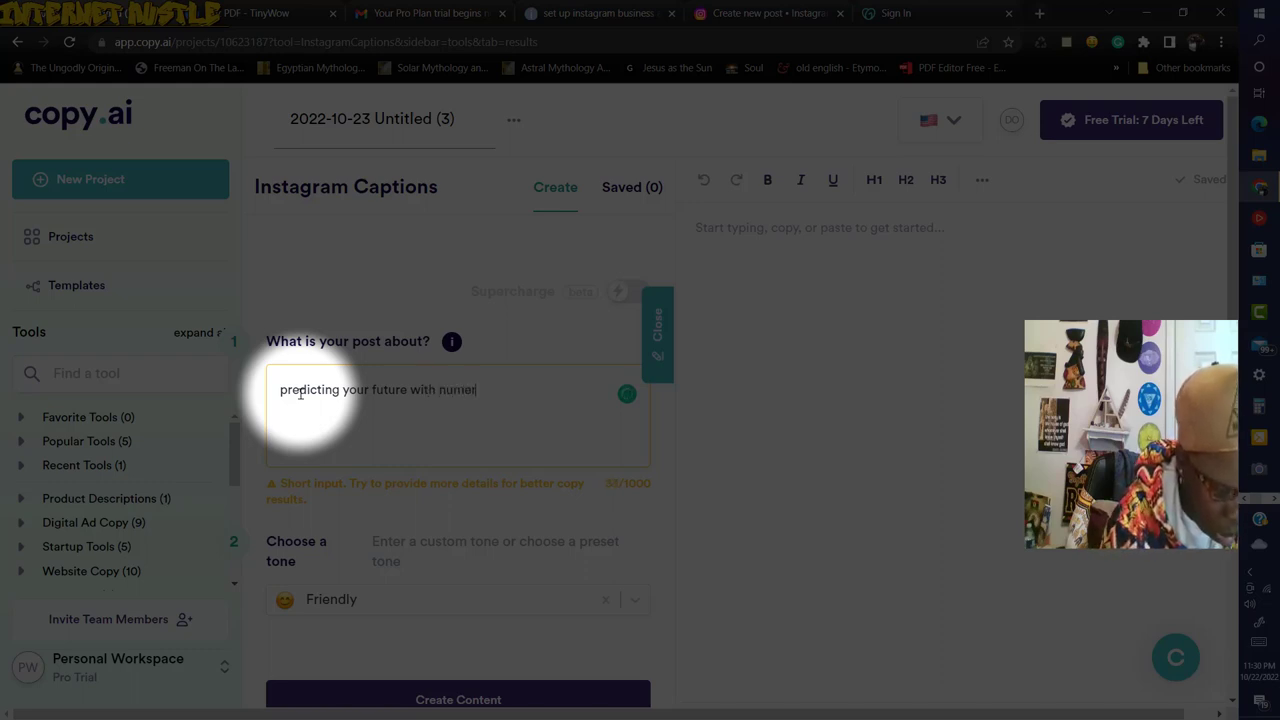
{"action": "type", "text": "olog"}
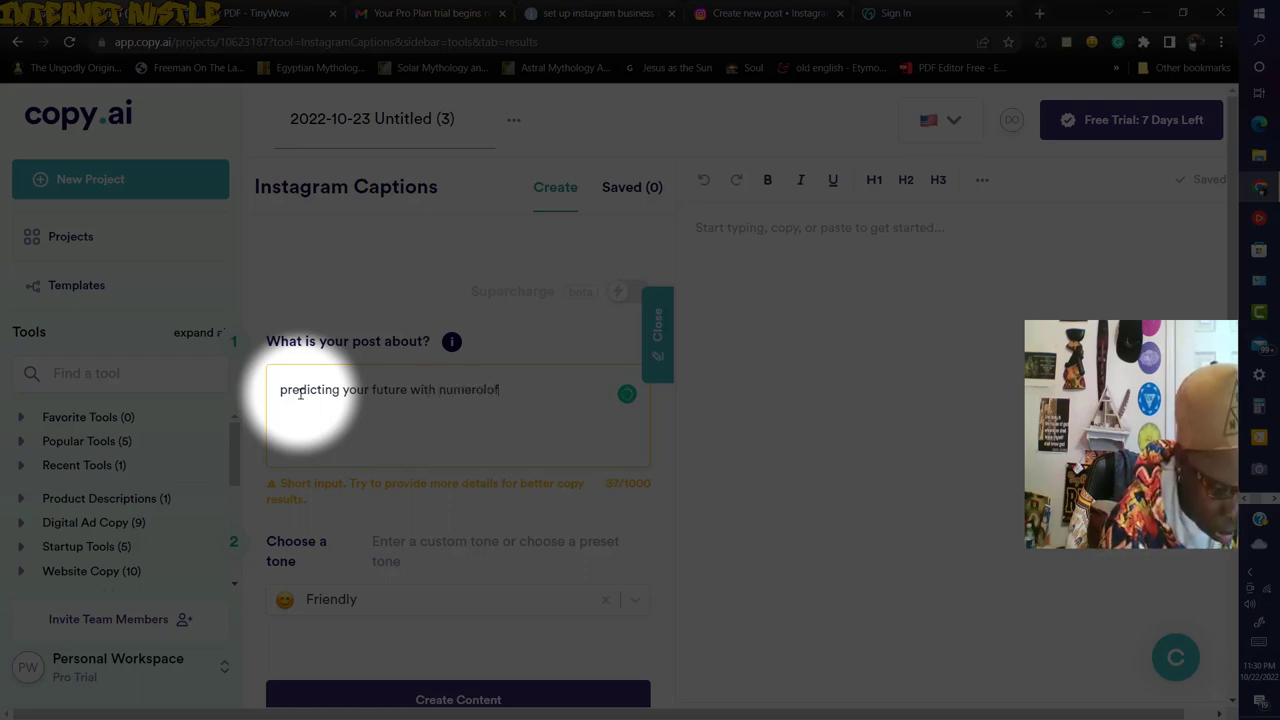
{"action": "key", "text": "BackSpace"}
{"action": "type", "text": "gy"}
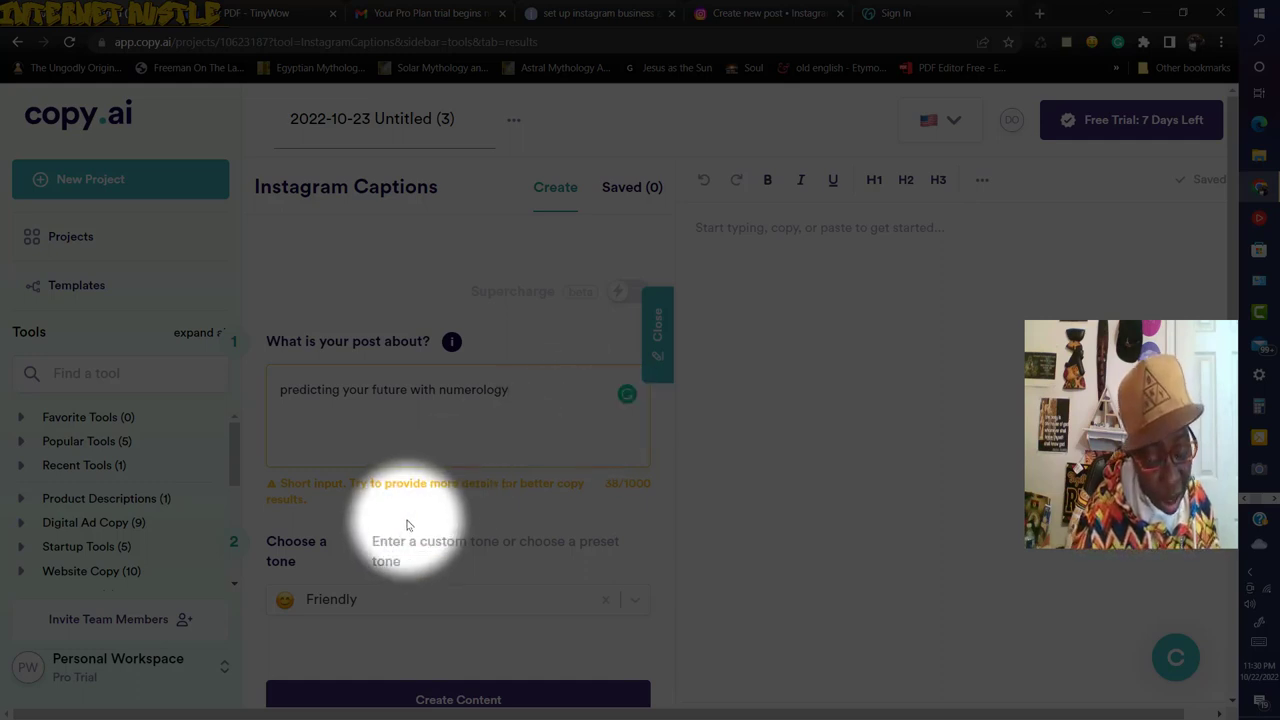
Step: Insert "in love, money or job" after "future" in the post description
{"action": "scroll", "coordinate": [407, 524], "scroll_direction": "down", "scroll_amount": 2}
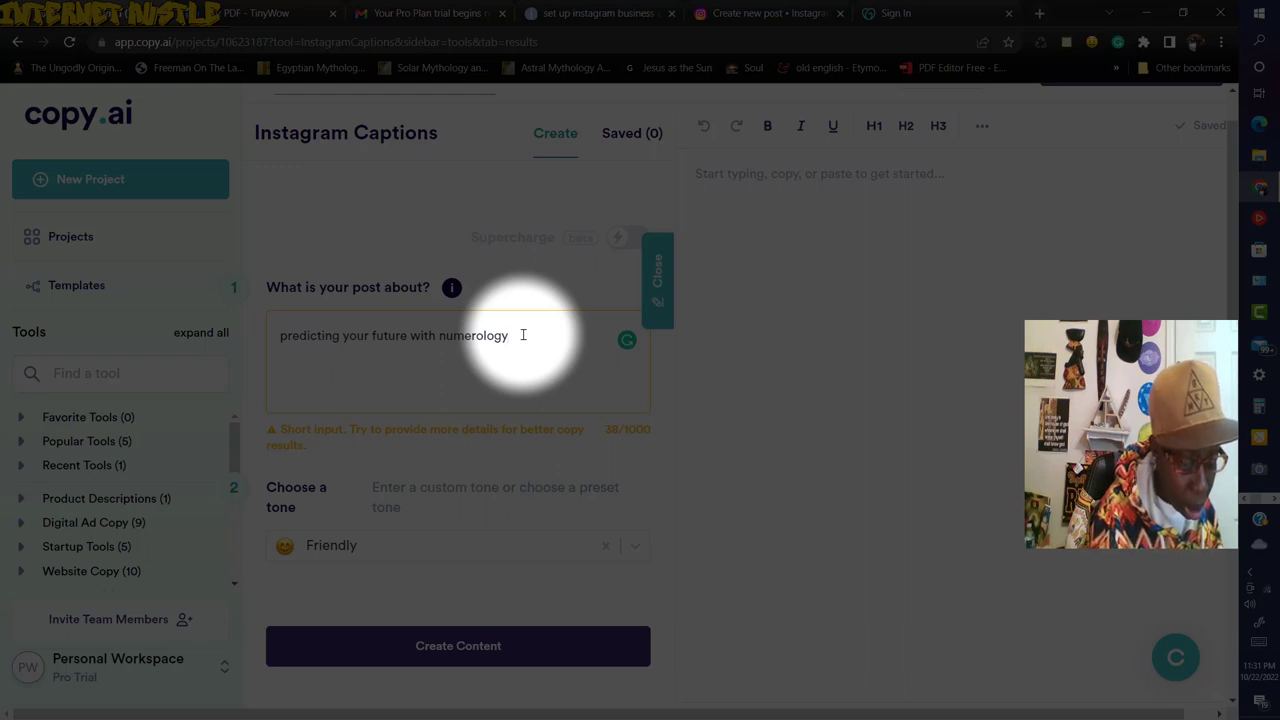
{"action": "left_click", "coordinate": [406, 336]}
{"action": "type", "text": "in l"}
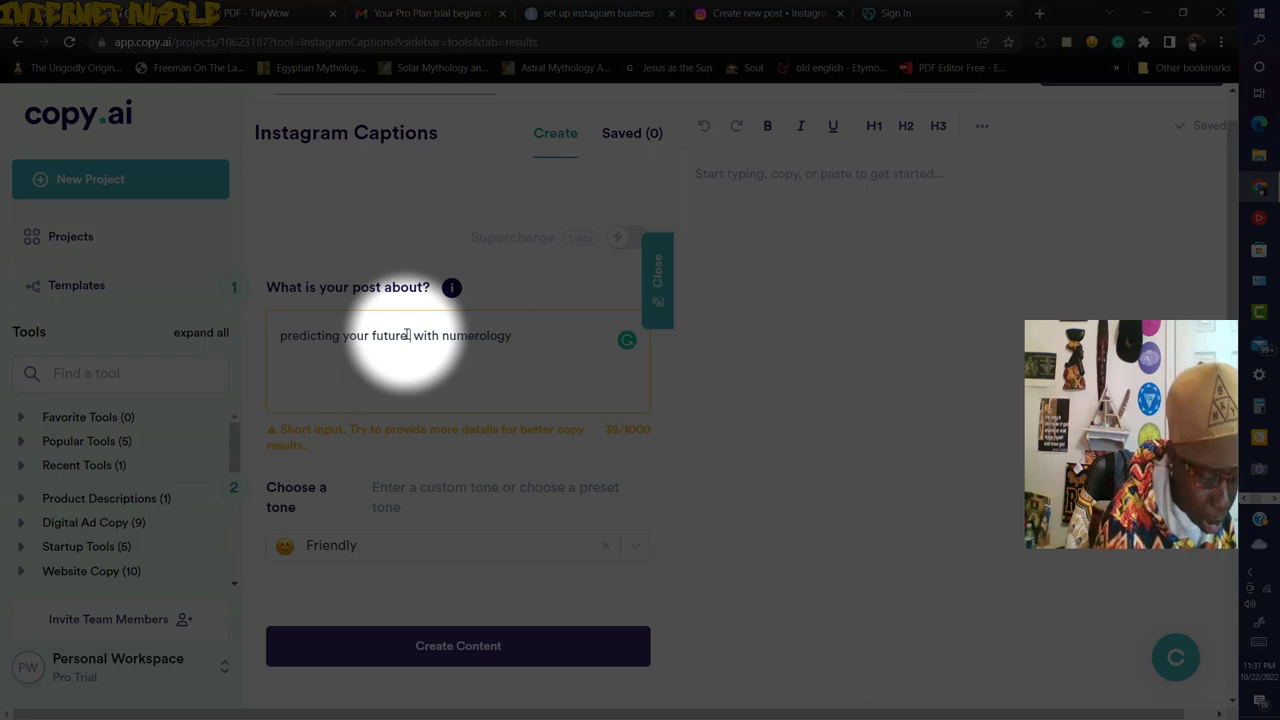
{"action": "type", "text": "ove"}
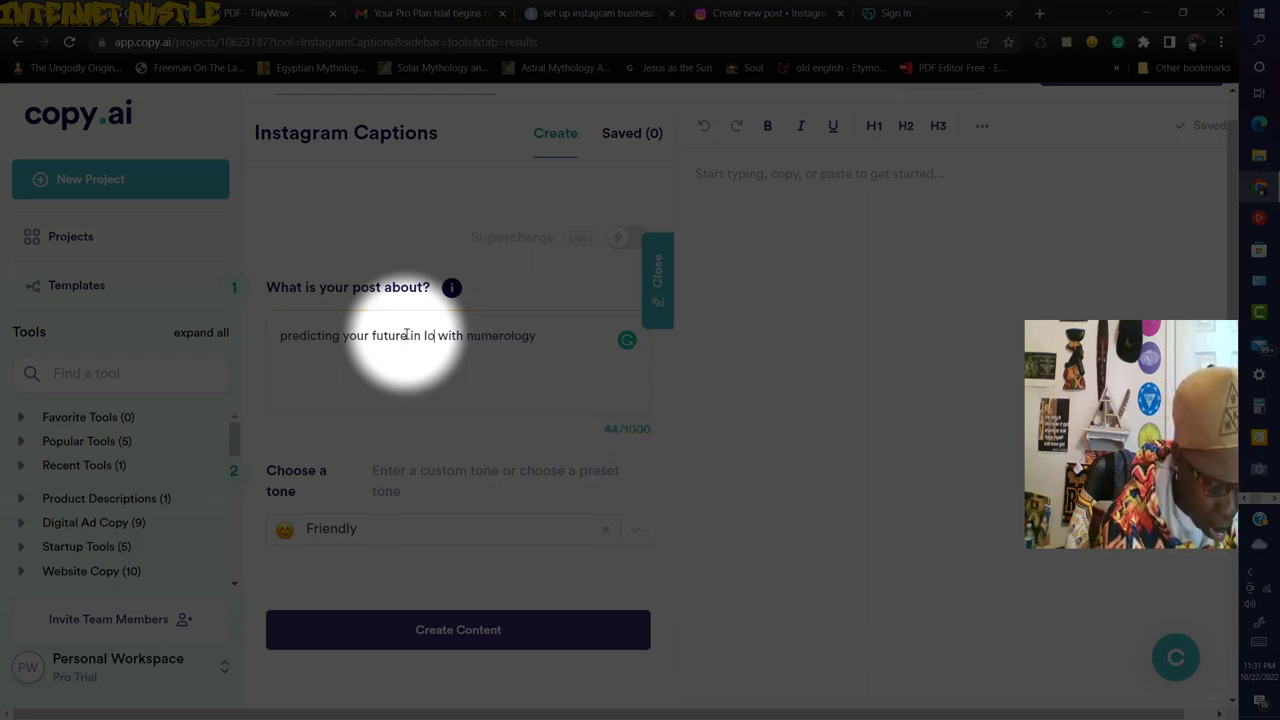
{"action": "type", "text": ", m"}
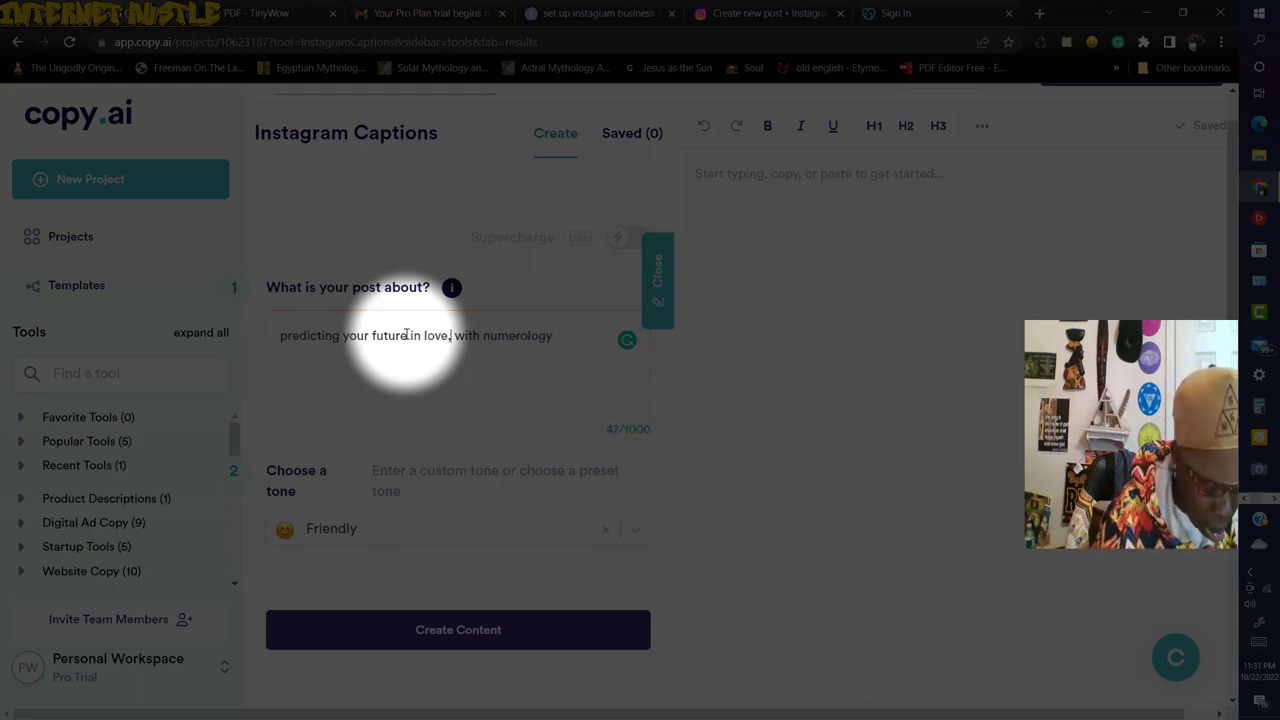
{"action": "type", "text": "on "}
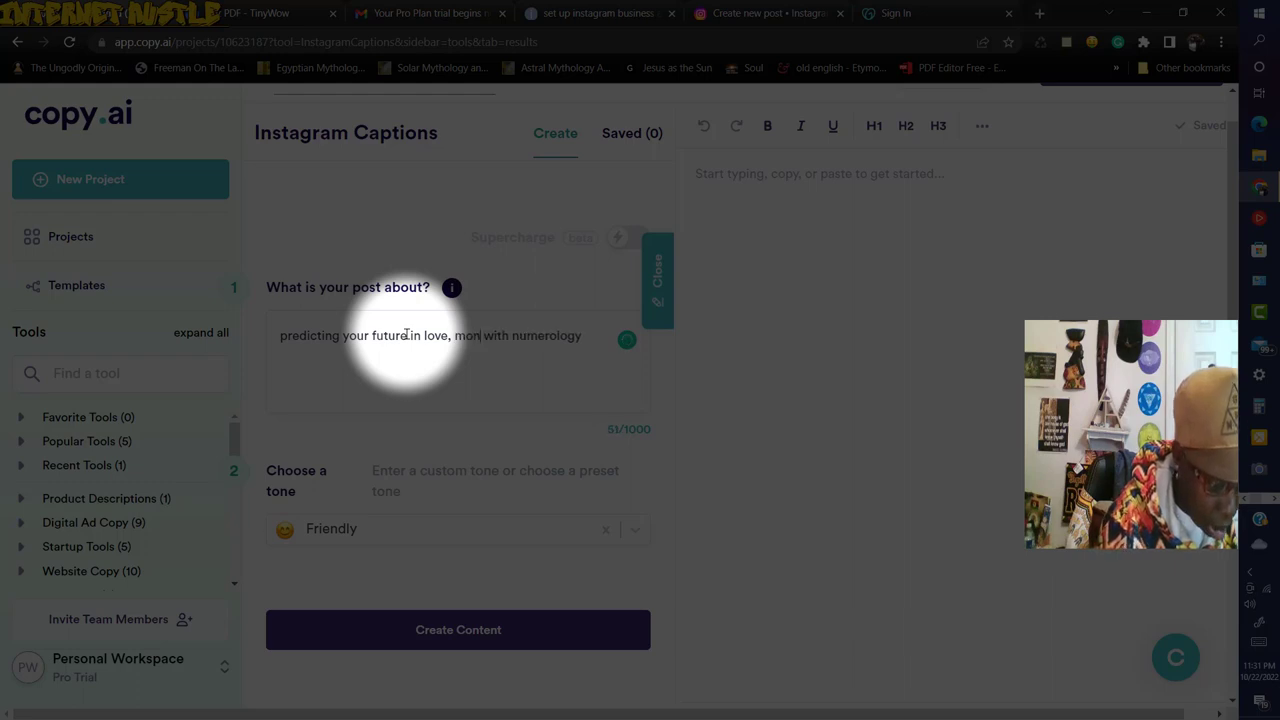
{"action": "type", "text": "ey"}
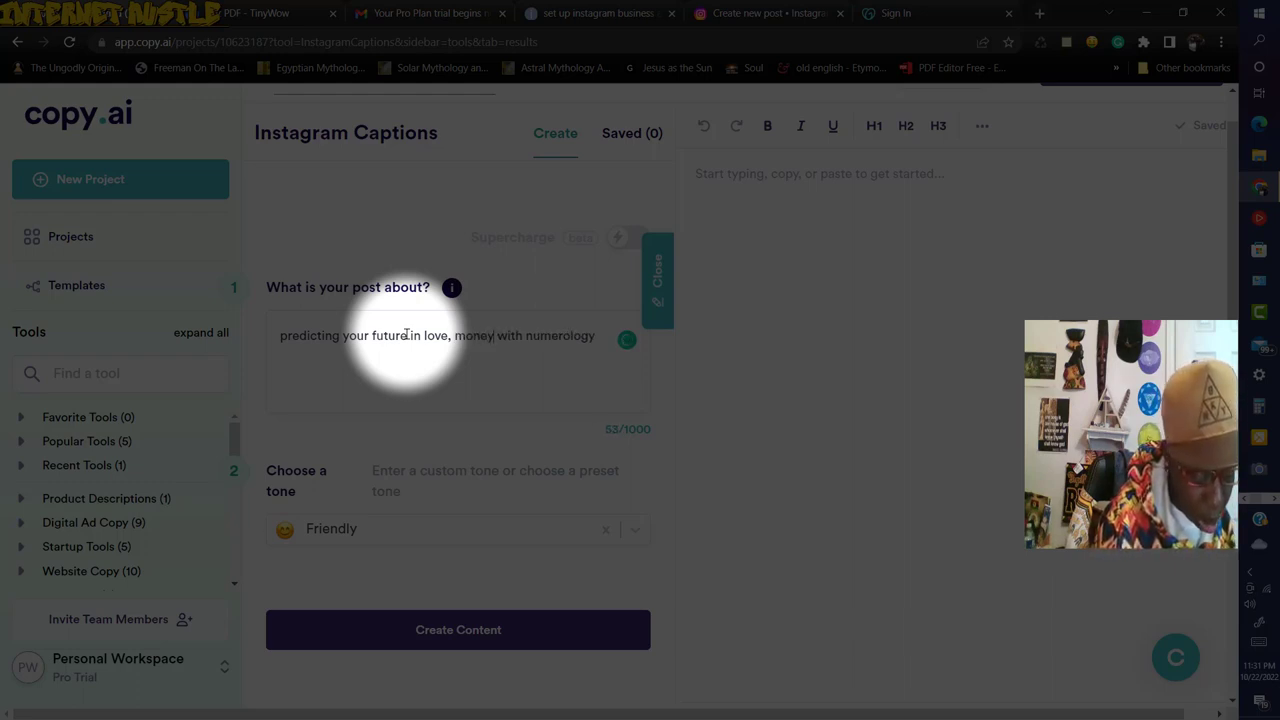
{"action": "type", "text": " or jo "}
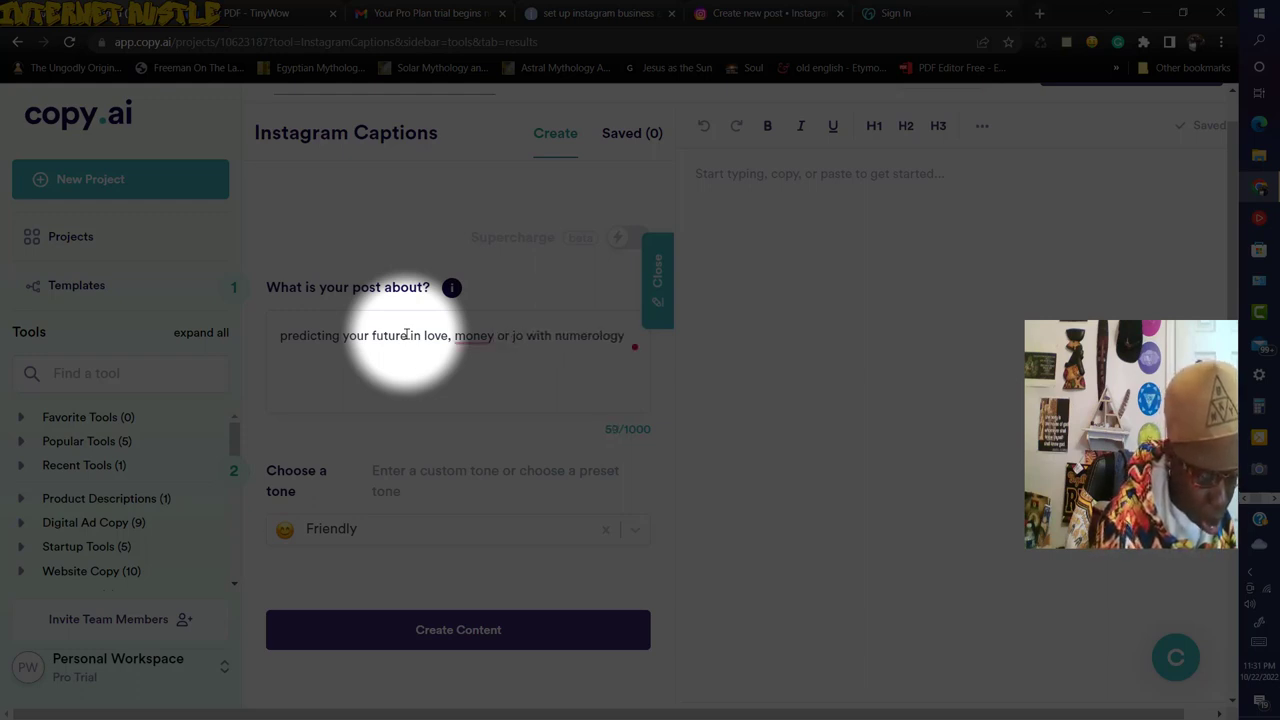
{"action": "type", "text": "b"}
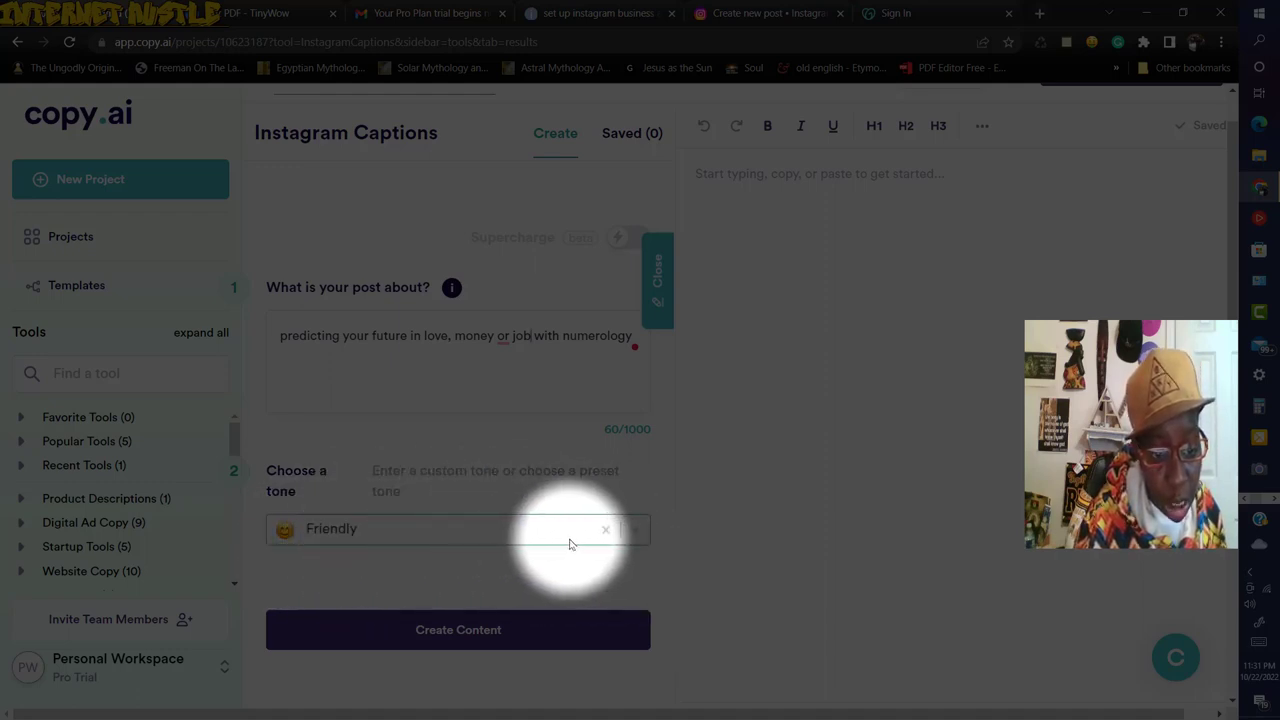
Step: Look through the preset tones, choose Friendly and generate the Instagram captions
{"action": "left_click", "coordinate": [634, 535]}
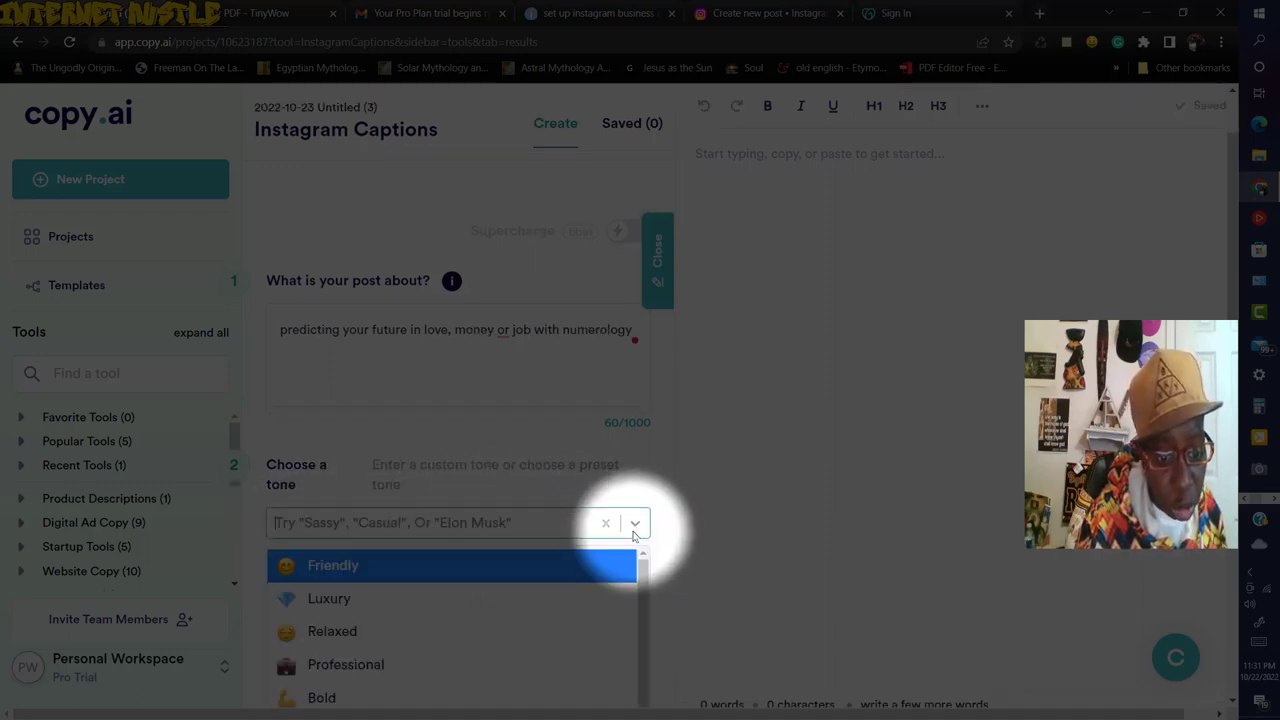
{"action": "scroll", "coordinate": [625, 530], "scroll_direction": "down", "scroll_amount": 3}
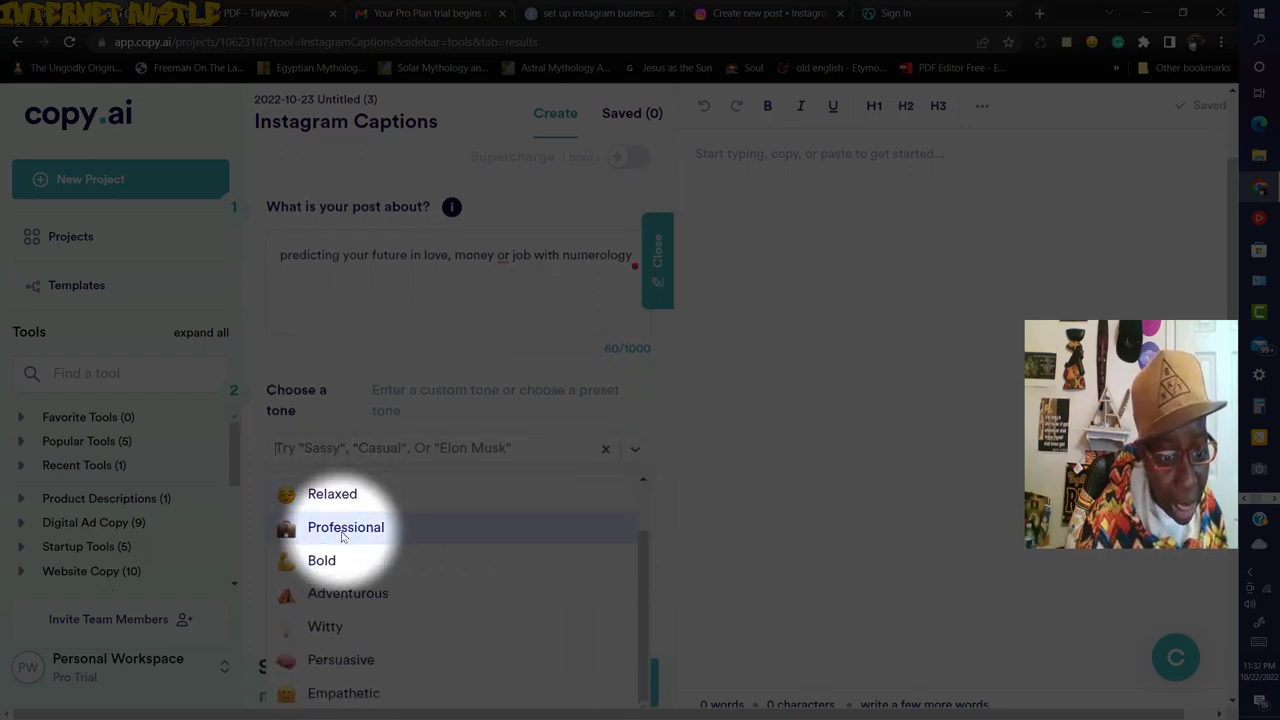
{"action": "left_click_drag", "start_coordinate": [640, 588], "coordinate": [657, 512]}
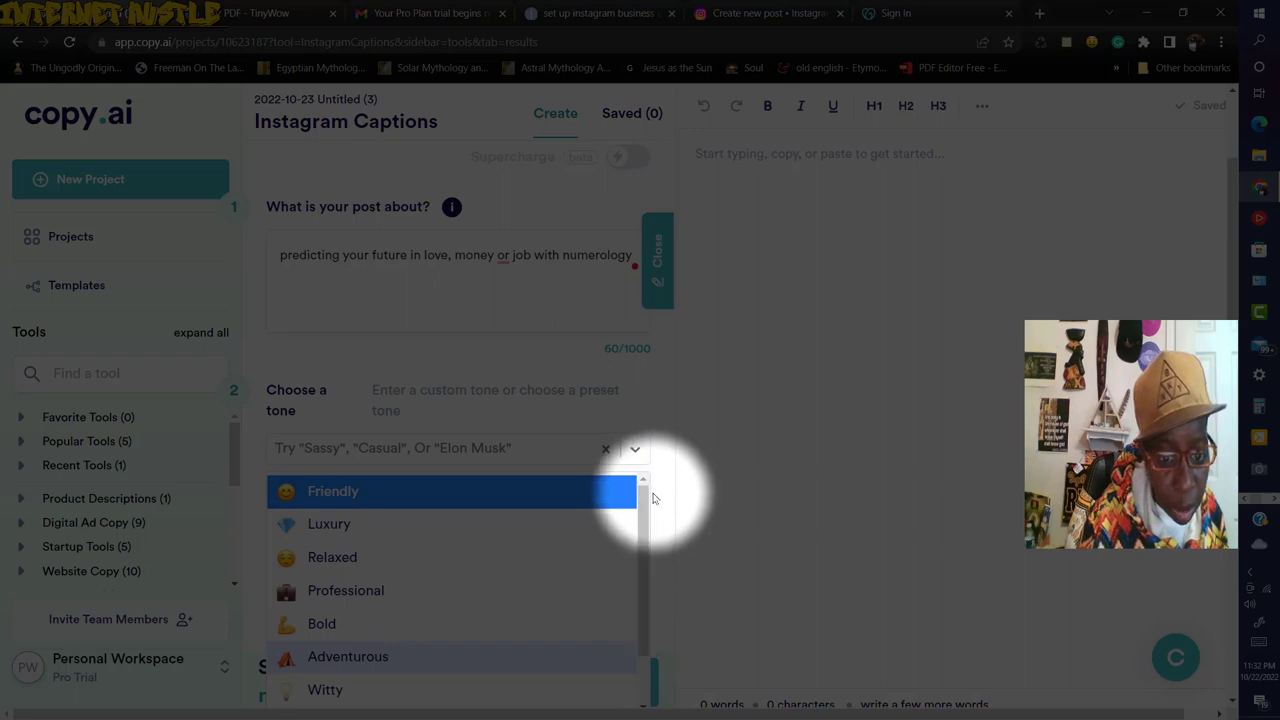
{"action": "scroll", "coordinate": [700, 475], "scroll_direction": "down", "scroll_amount": 2}
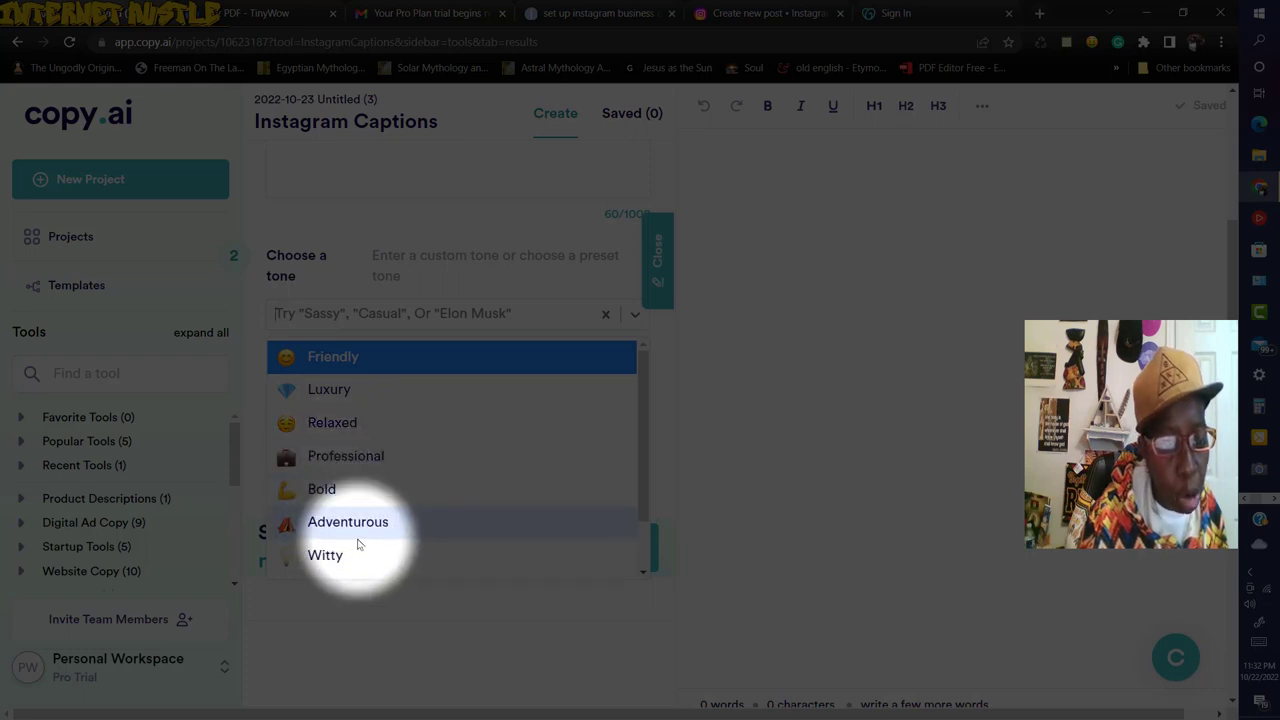
{"action": "left_click_drag", "start_coordinate": [643, 457], "coordinate": [645, 507]}
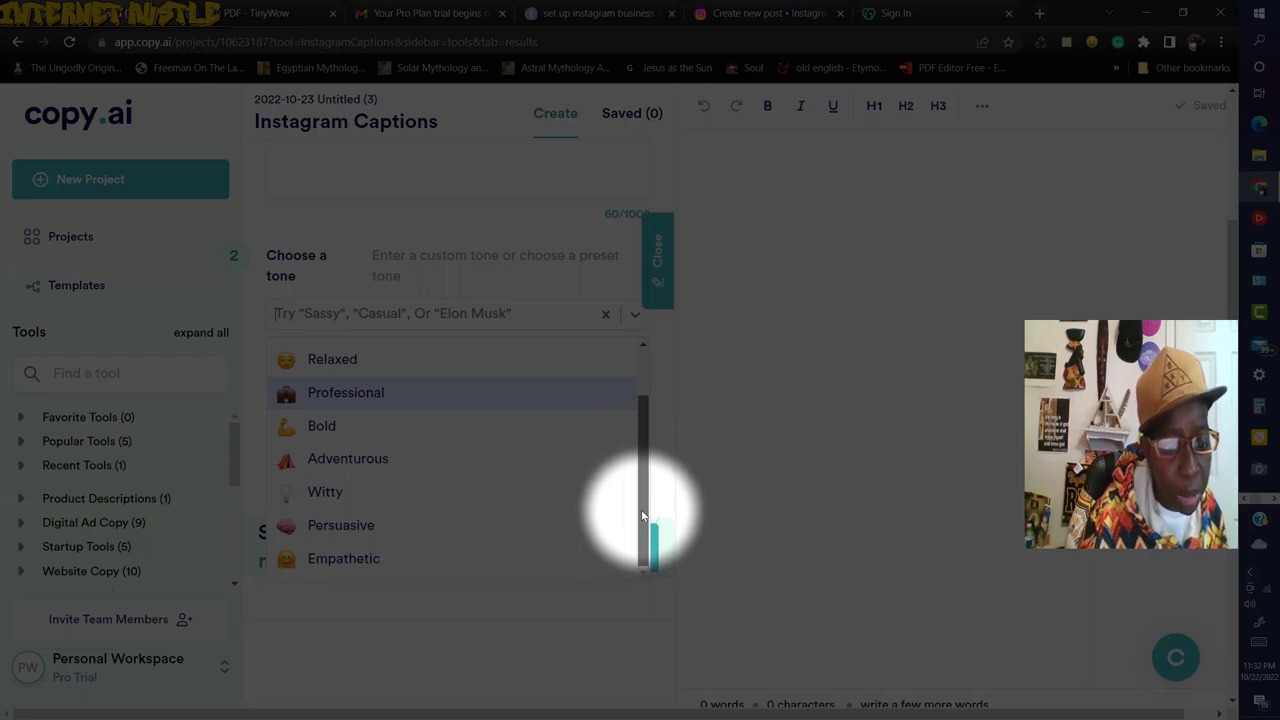
{"action": "left_click_drag", "start_coordinate": [641, 510], "coordinate": [648, 440]}
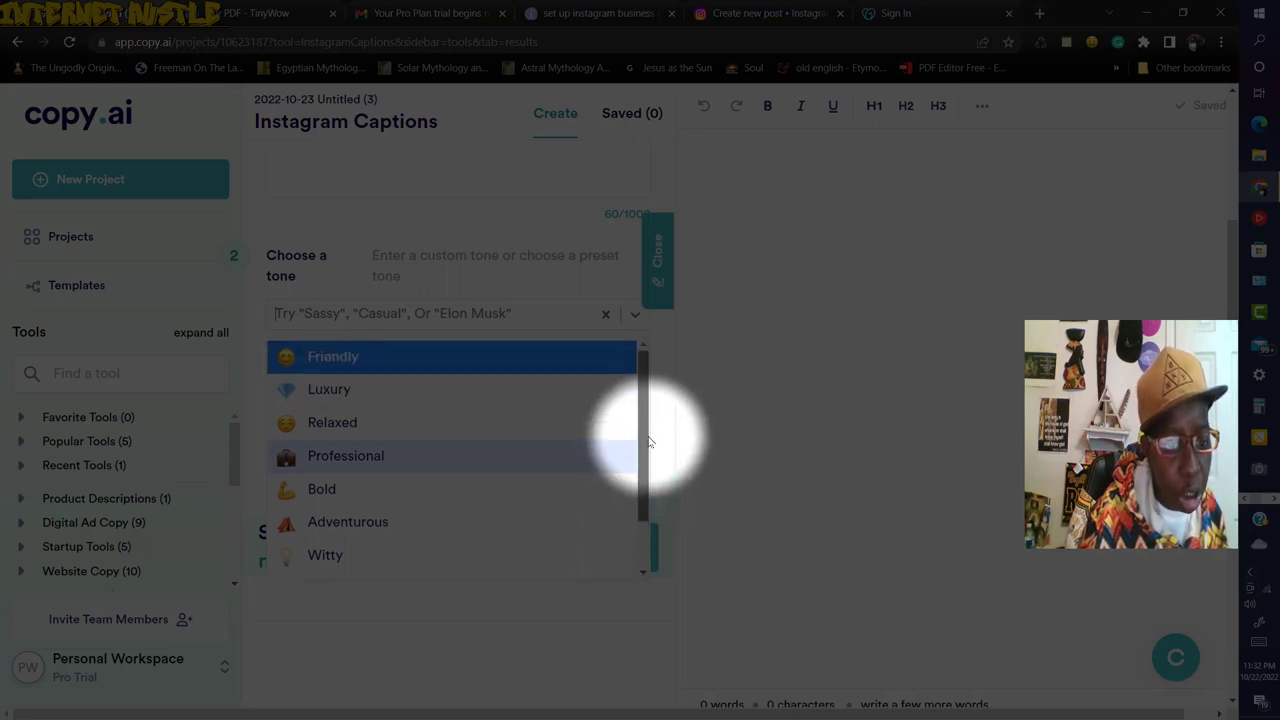
{"action": "left_click", "coordinate": [374, 356]}
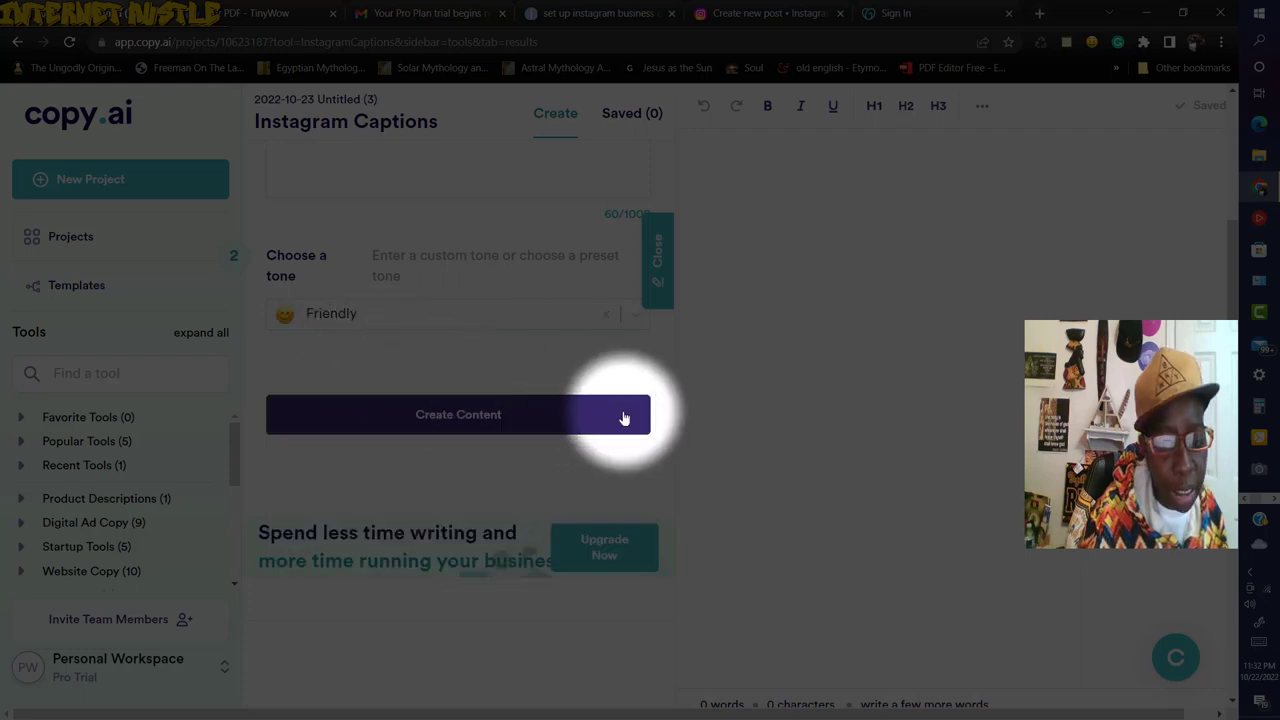
{"action": "left_click", "coordinate": [440, 416]}
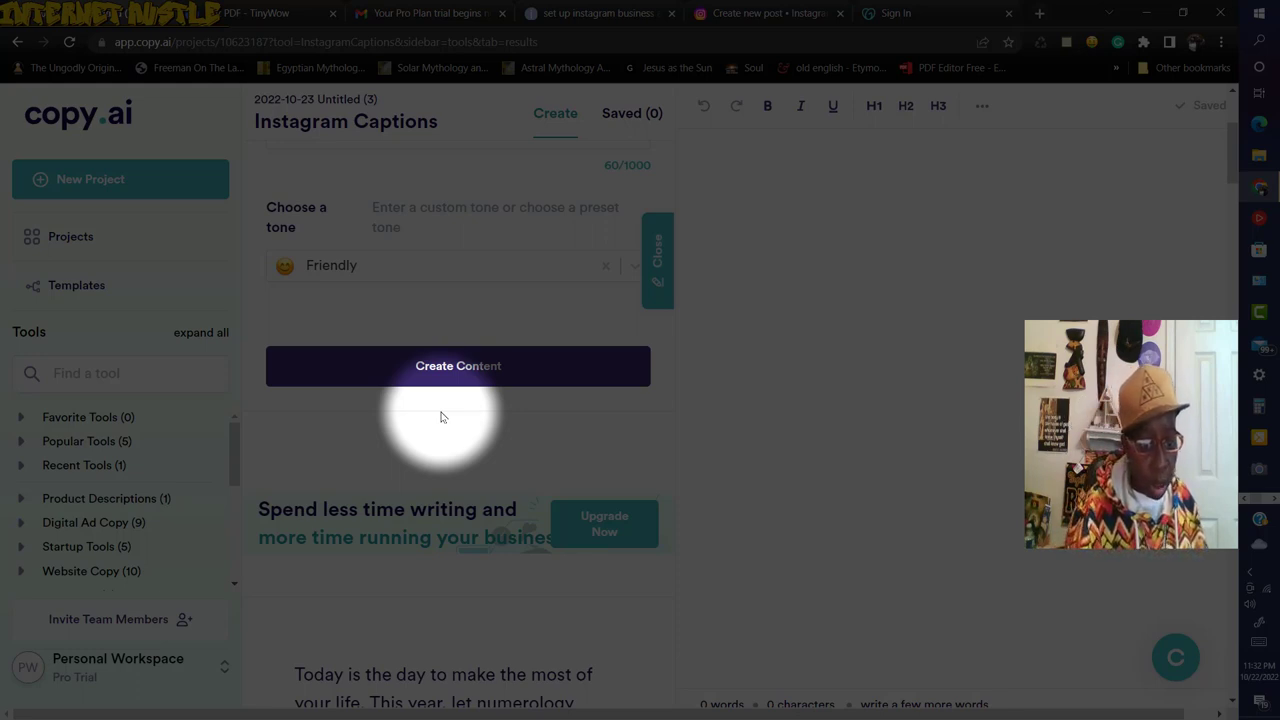
Step: Copy the generated caption beginning "Today is the day to make the most of your life" and paste it into the pending Instagram post's caption
{"action": "scroll", "coordinate": [441, 418], "scroll_direction": "down", "scroll_amount": 2}
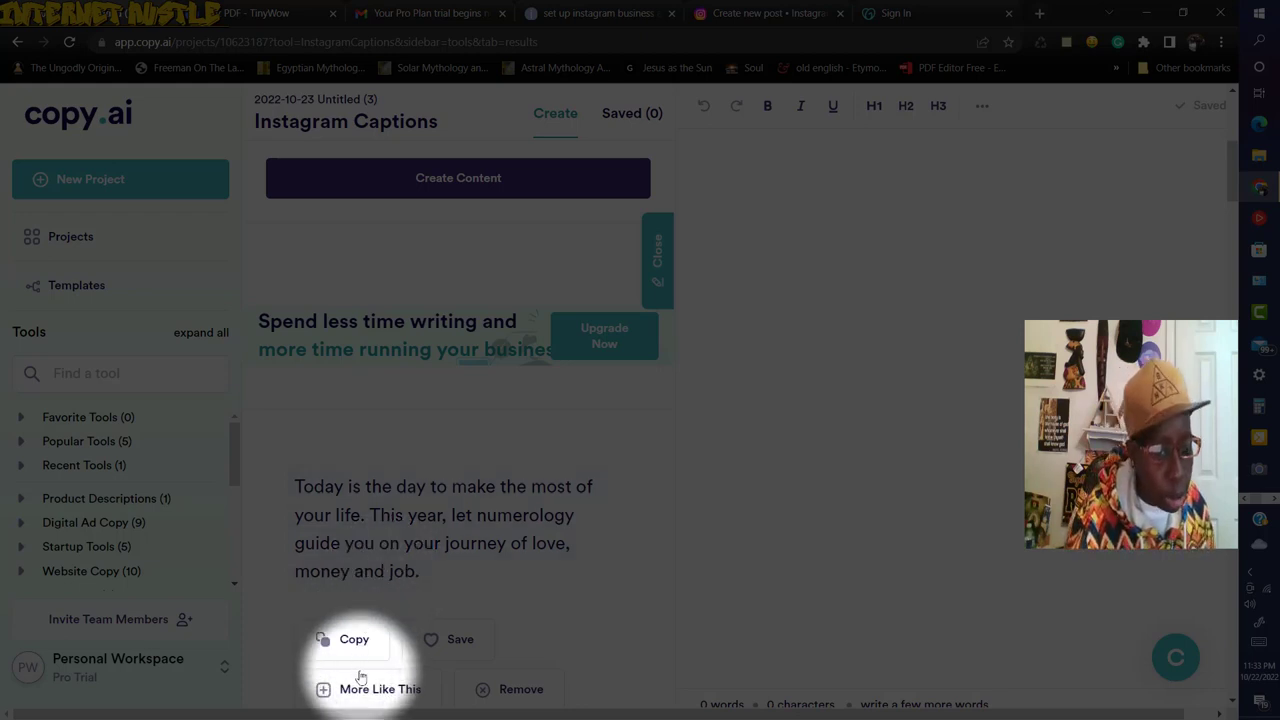
{"action": "left_click", "coordinate": [346, 645]}
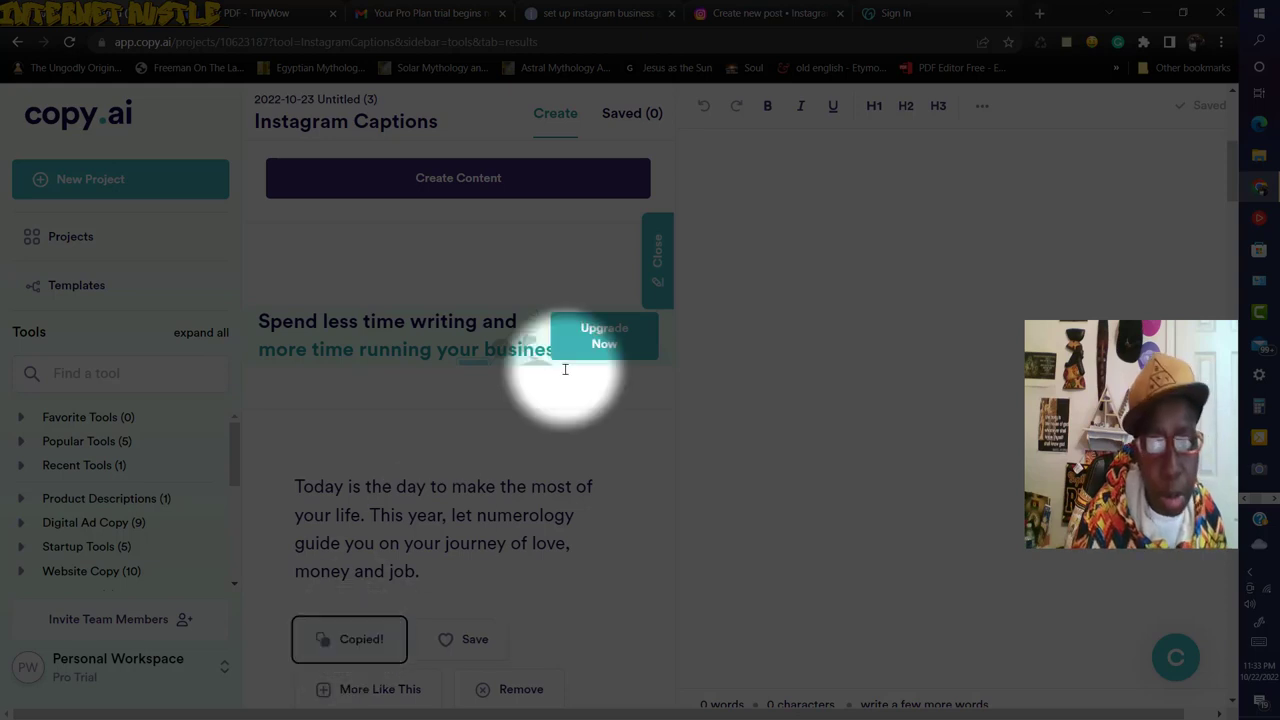
{"action": "left_click", "coordinate": [790, 15]}
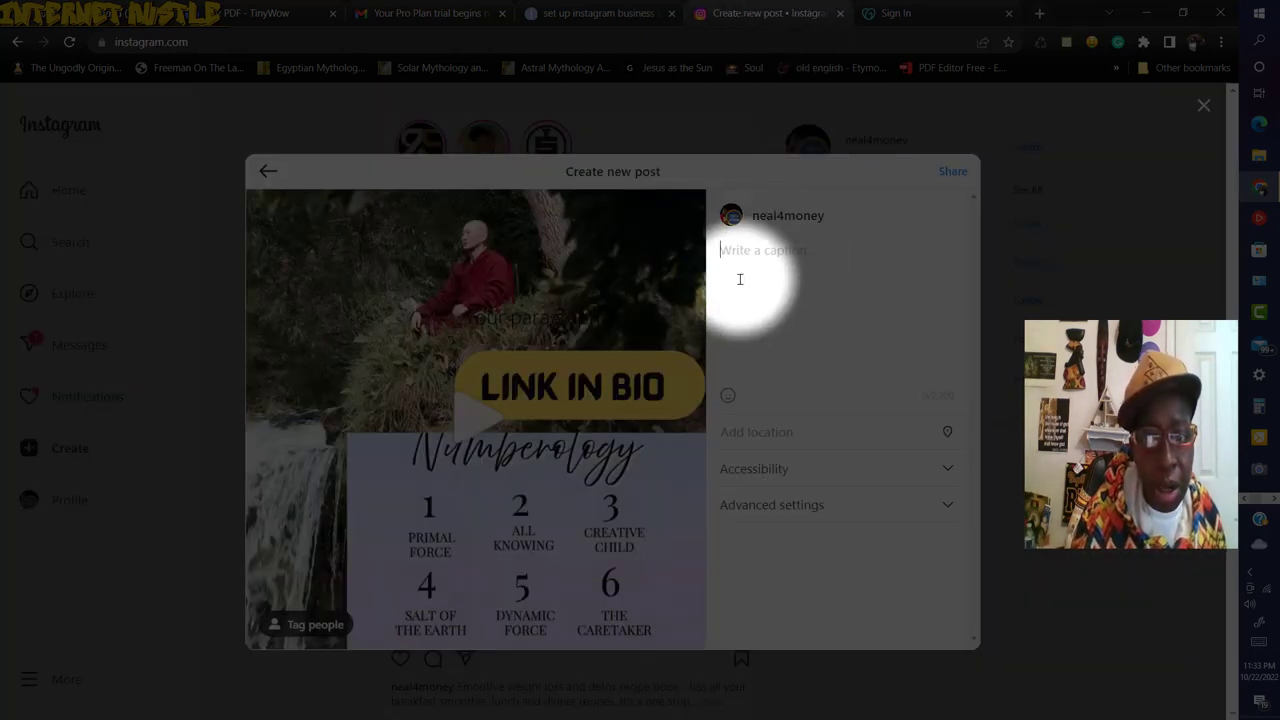
{"action": "left_click", "coordinate": [757, 251]}
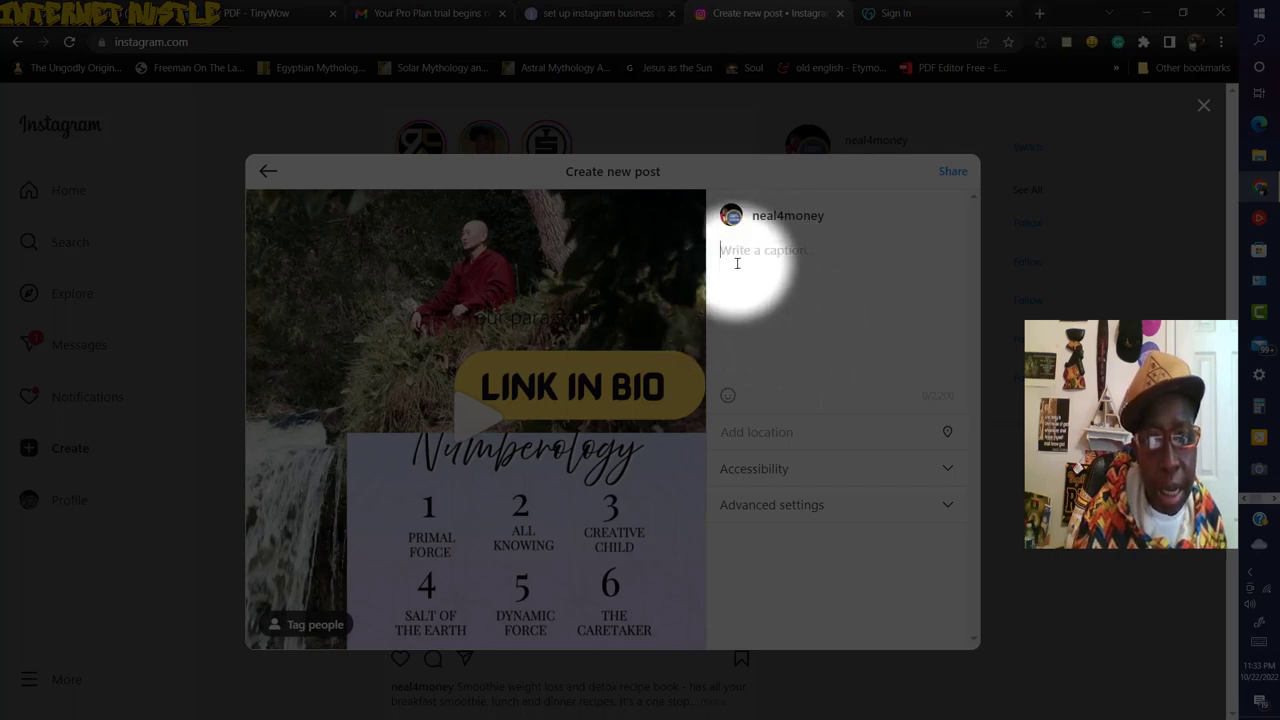
{"action": "right_click", "coordinate": [733, 252]}
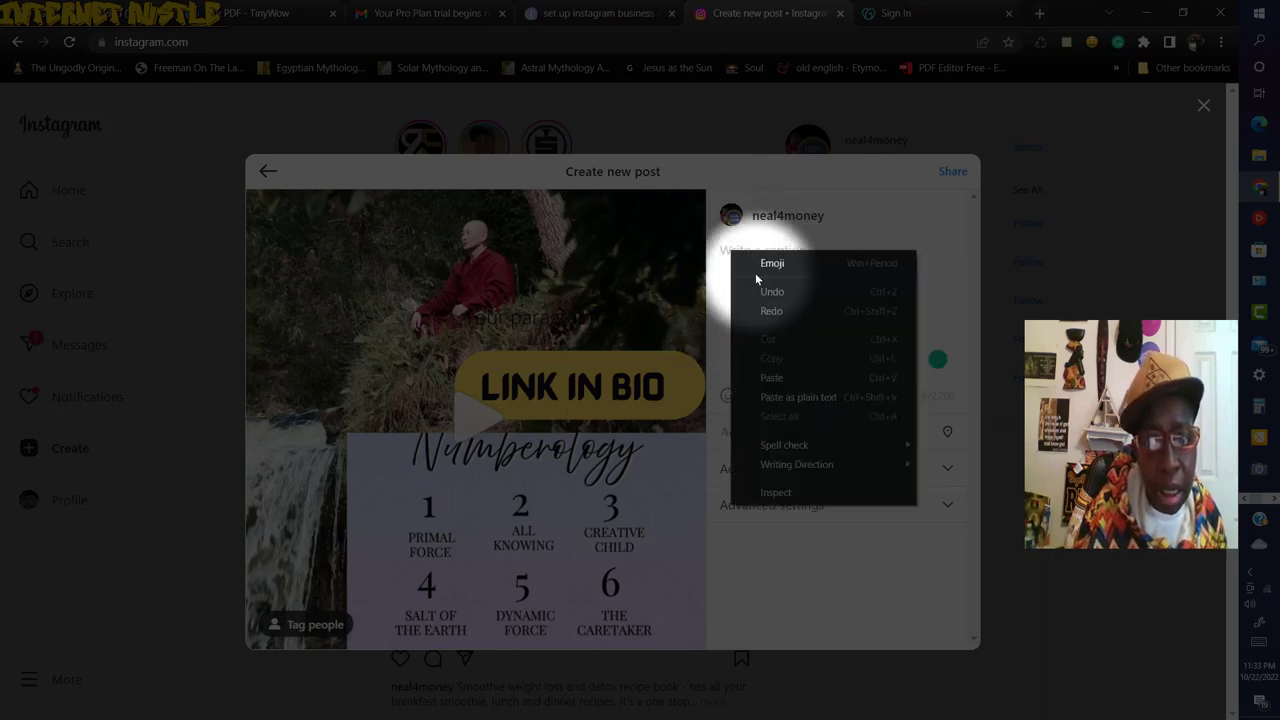
{"action": "left_click", "coordinate": [772, 377]}
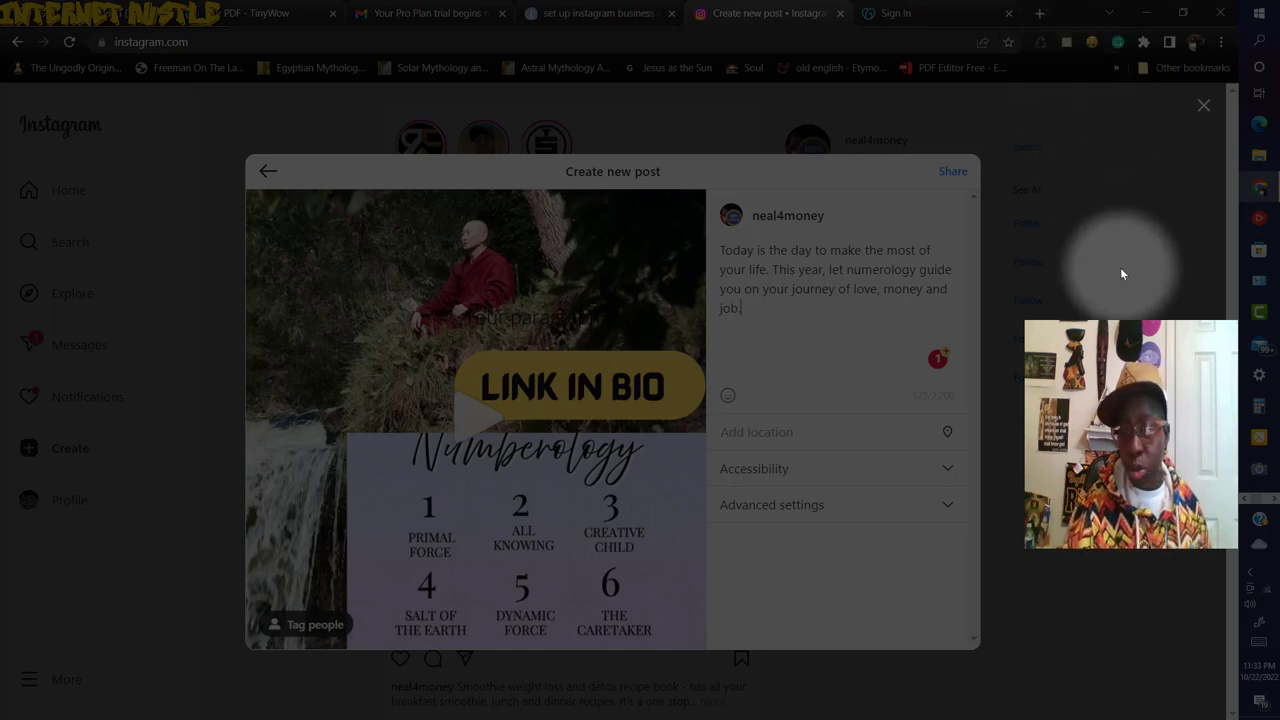
{"action": "left_click", "coordinate": [1274, 499]}
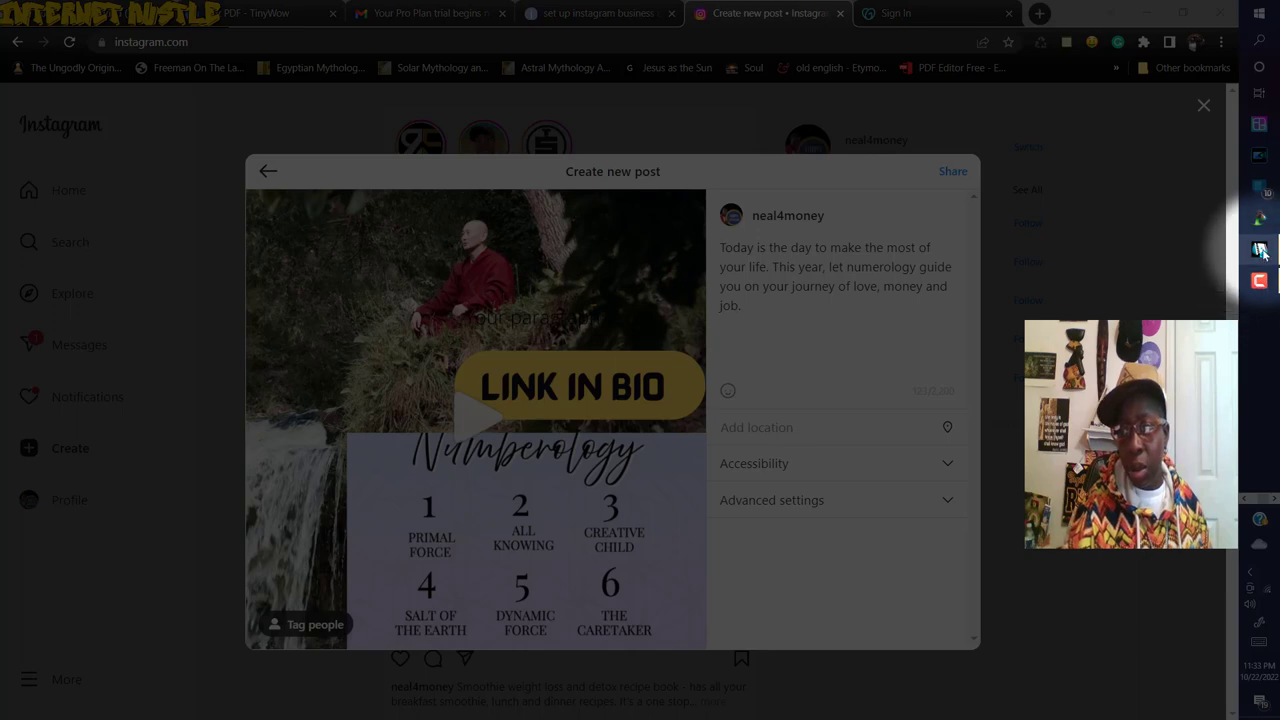
{"action": "left_click", "coordinate": [1260, 281]}
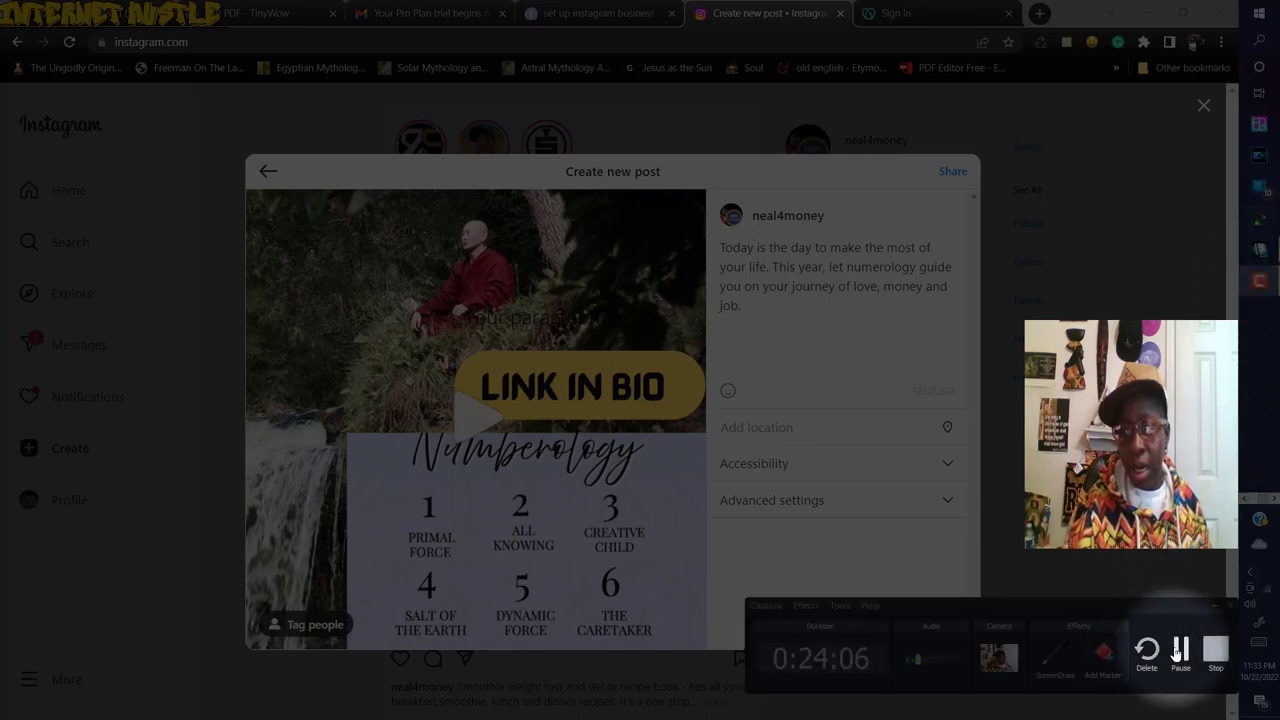
{"action": "left_click", "coordinate": [1180, 652]}
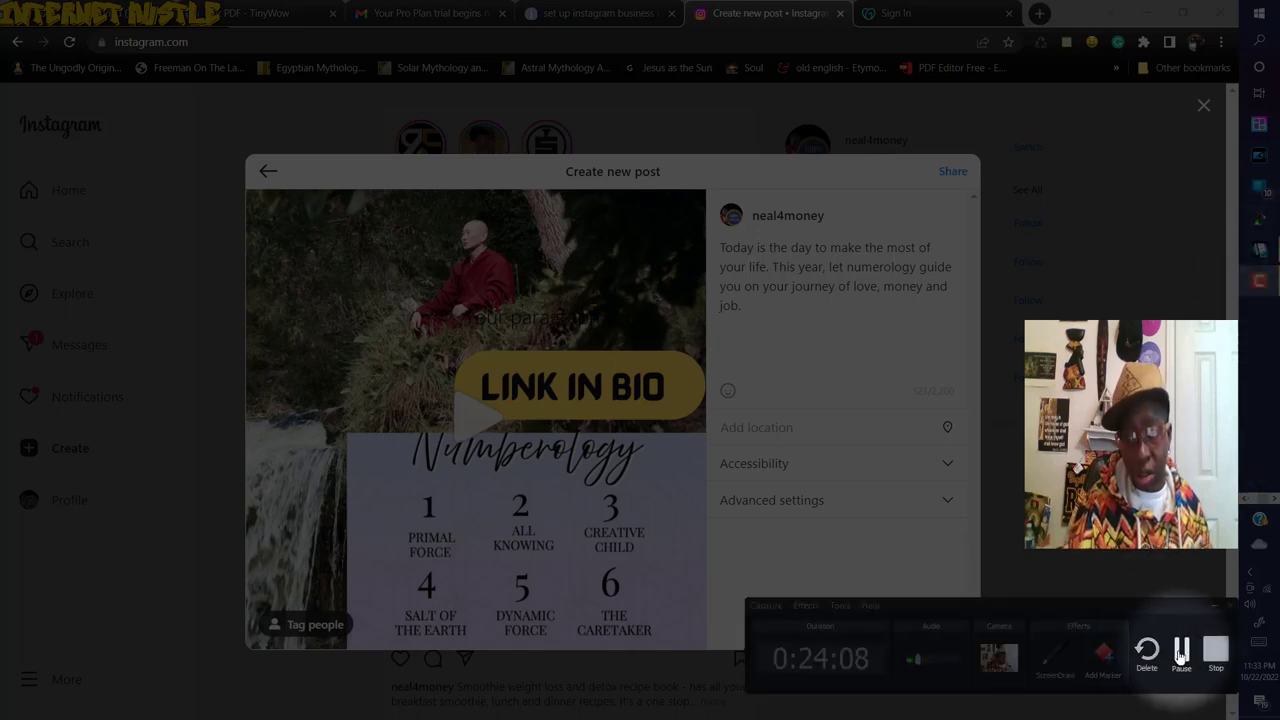